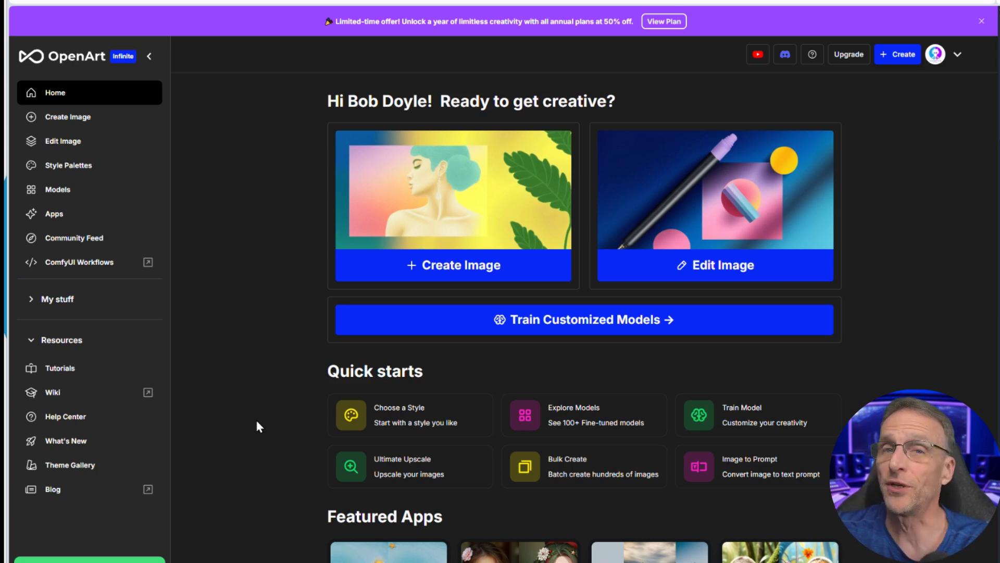
Step: Open the image creation page and browse several previously generated images at full size
click(62, 118)
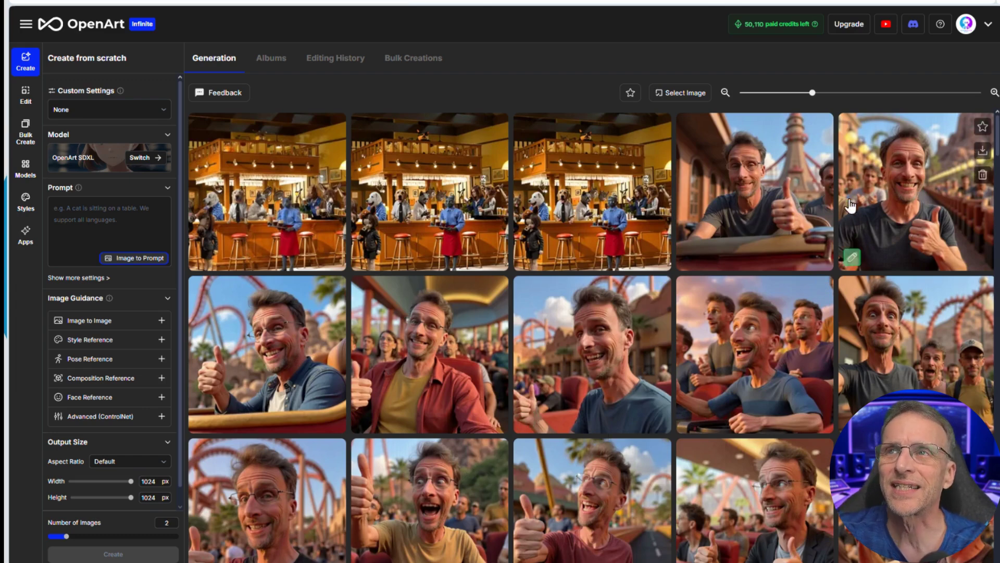
click(917, 219)
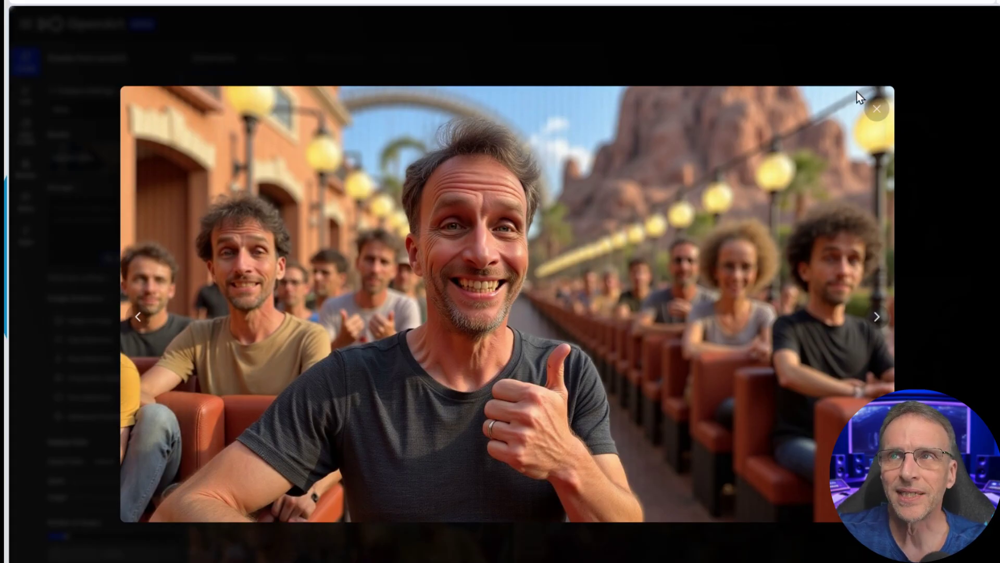
key(Right)
key(Right)
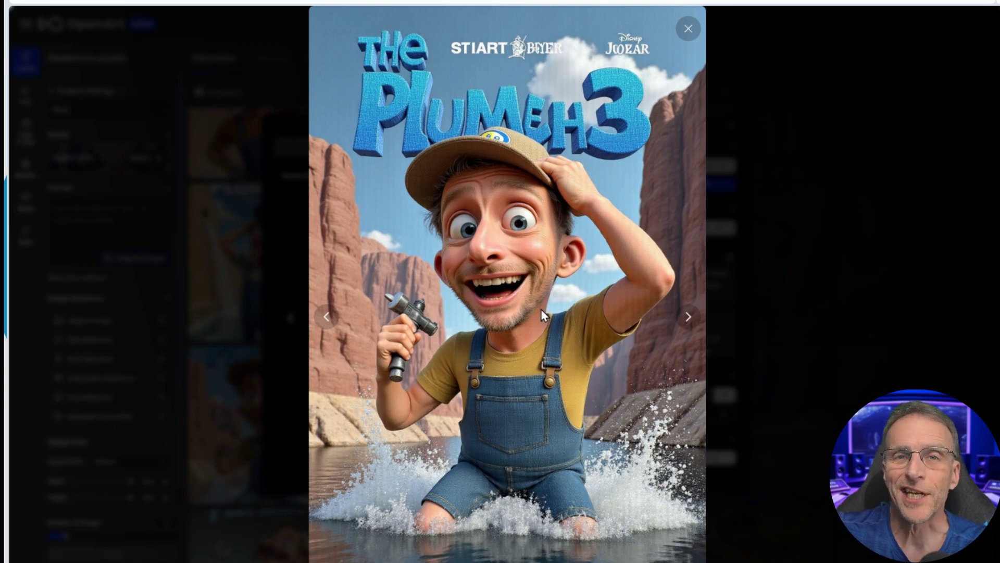
key(Right)
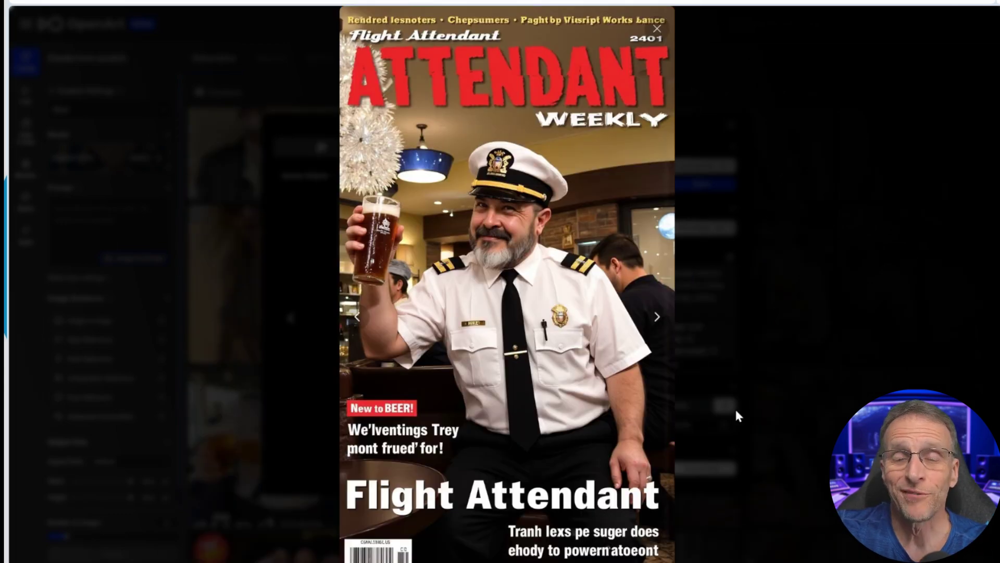
key(Right)
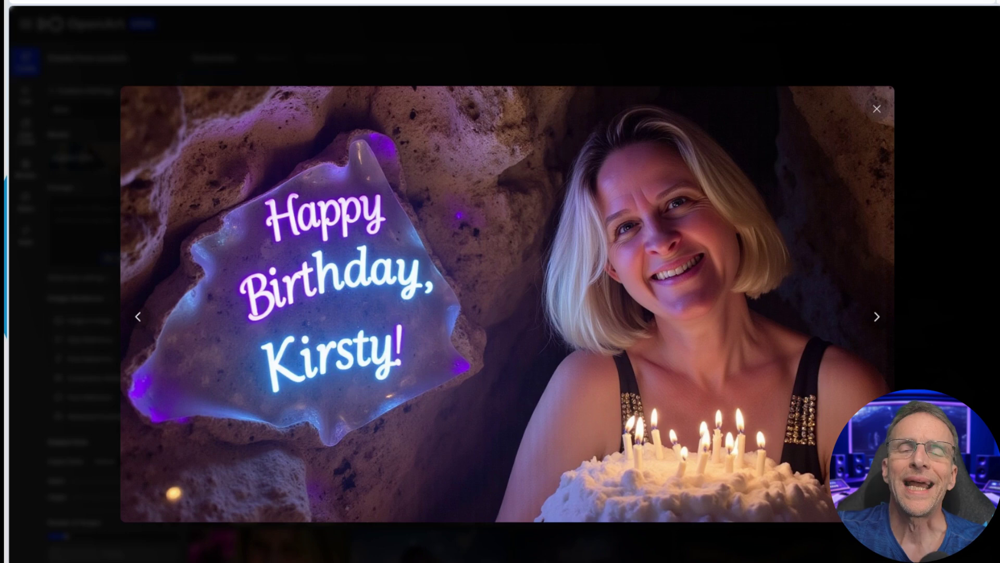
click(878, 109)
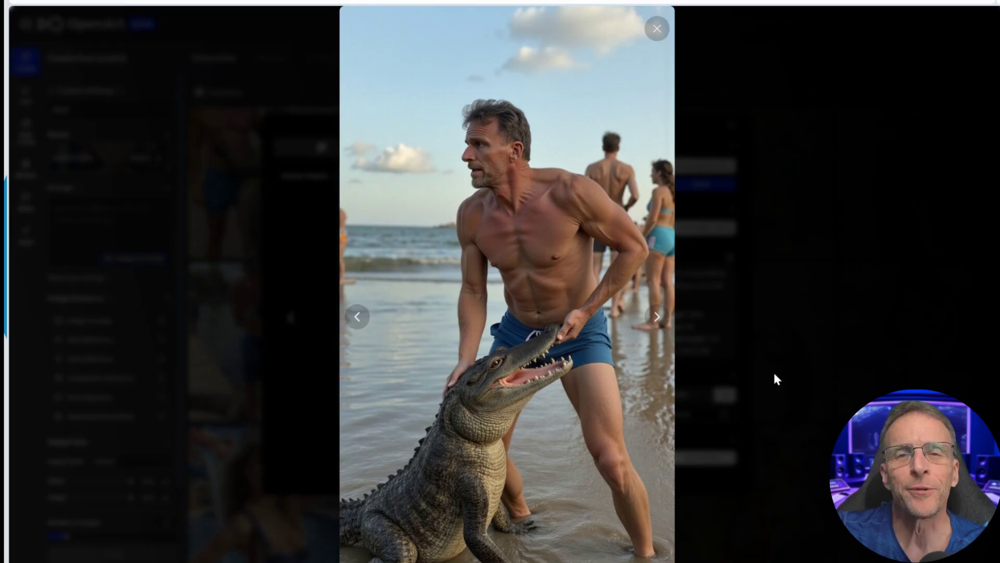
click(773, 371)
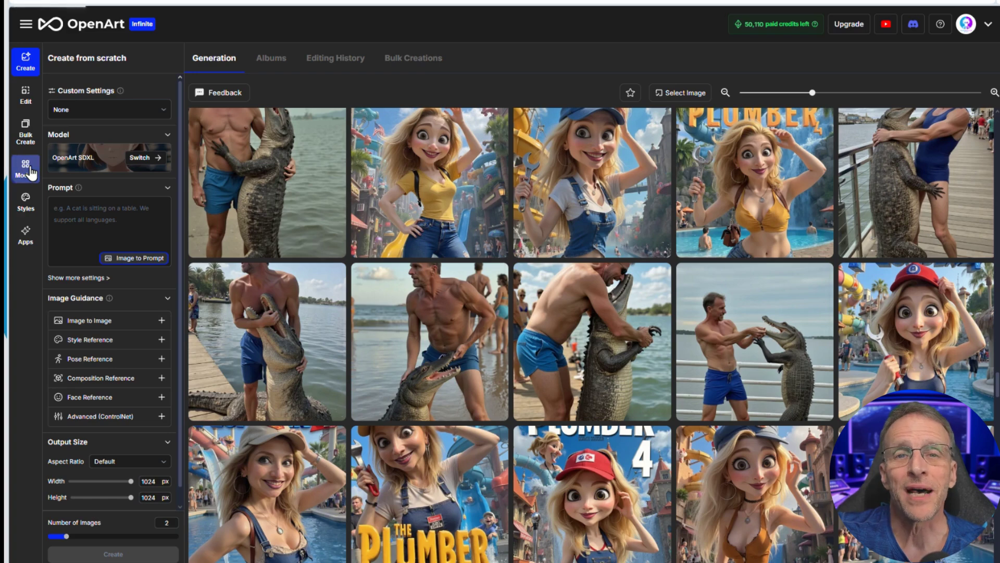
Step: Set up a new Face model in model training with the woman's 20 PNG sample photos and enter her first name as the model name
click(27, 170)
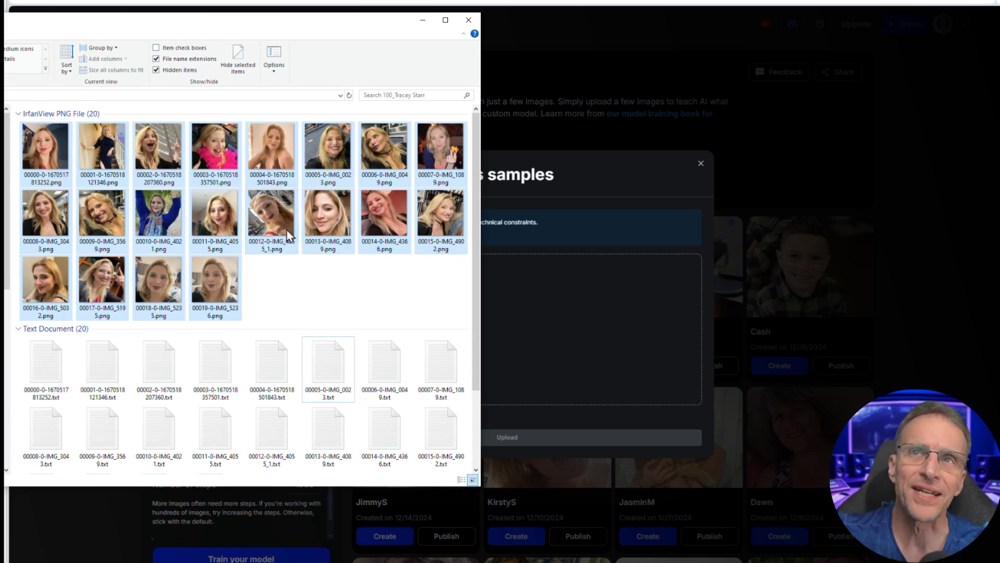
drag(217, 277, 404, 351)
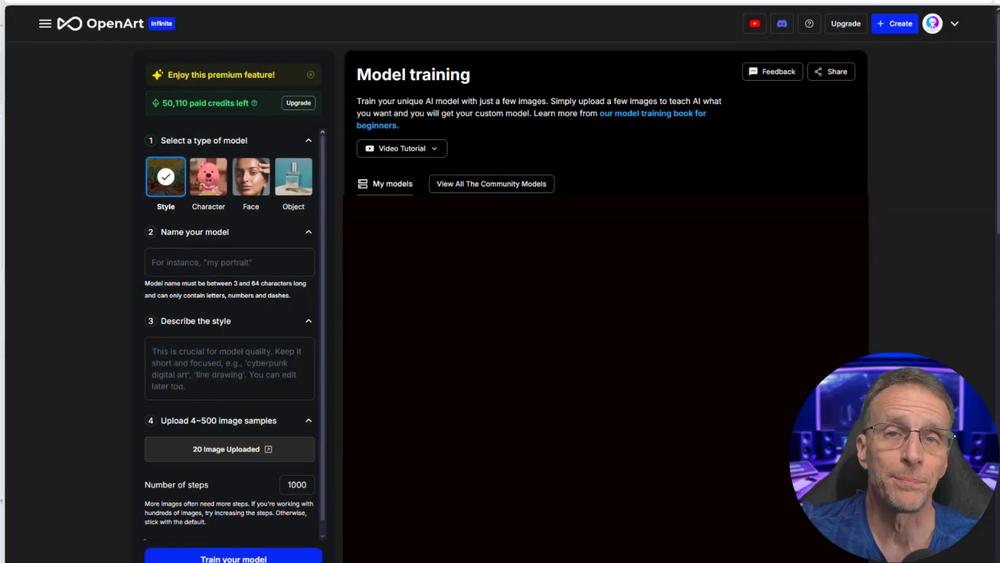
click(257, 180)
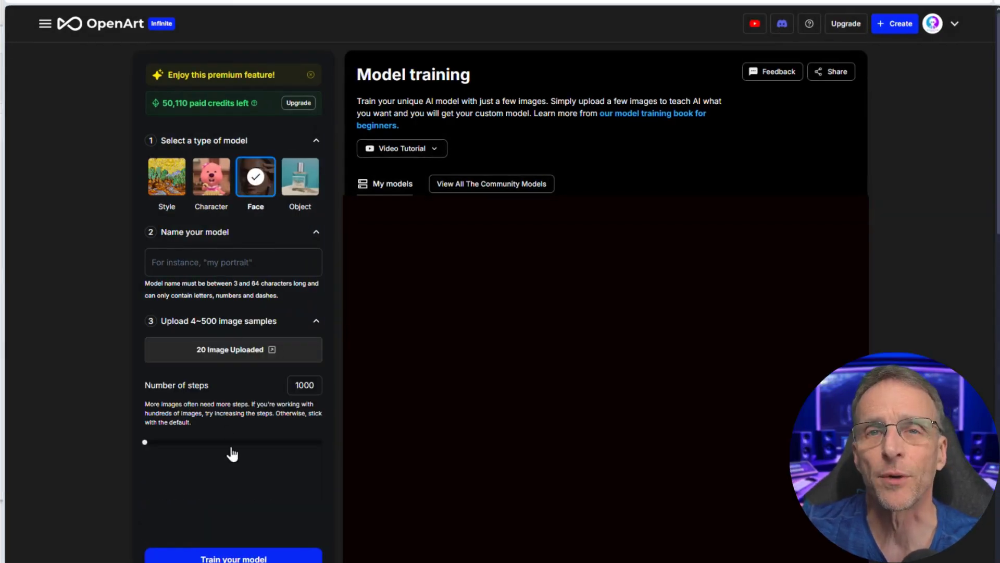
click(203, 262)
text(Tracey)
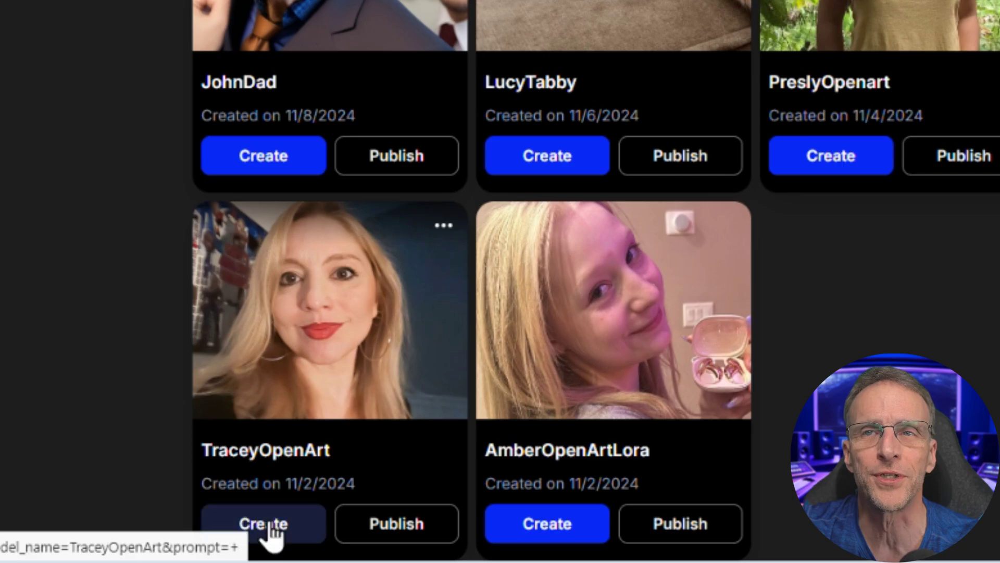
Step: Start an image with the blonde woman's existing custom model at weight 1.14, using the prompt "woman in a diner drinking coffee"
click(380, 547)
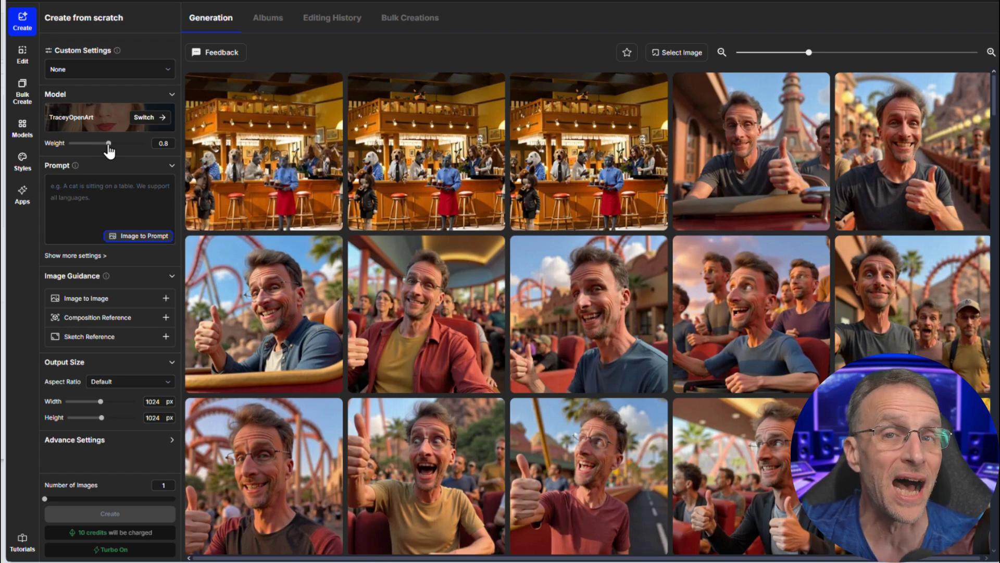
drag(109, 151, 126, 150)
click(107, 188)
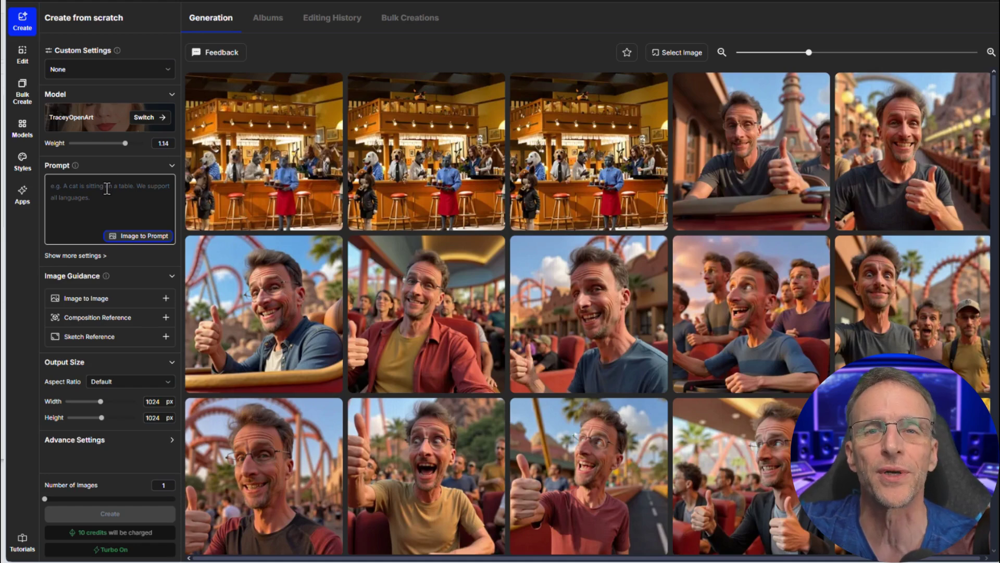
text(woman )
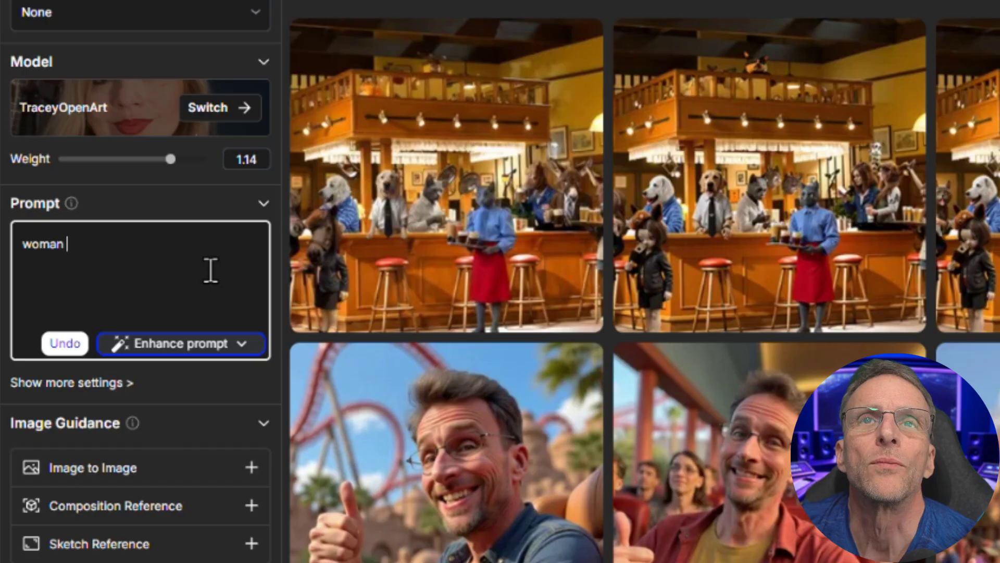
text(in a diner drinking coffee)
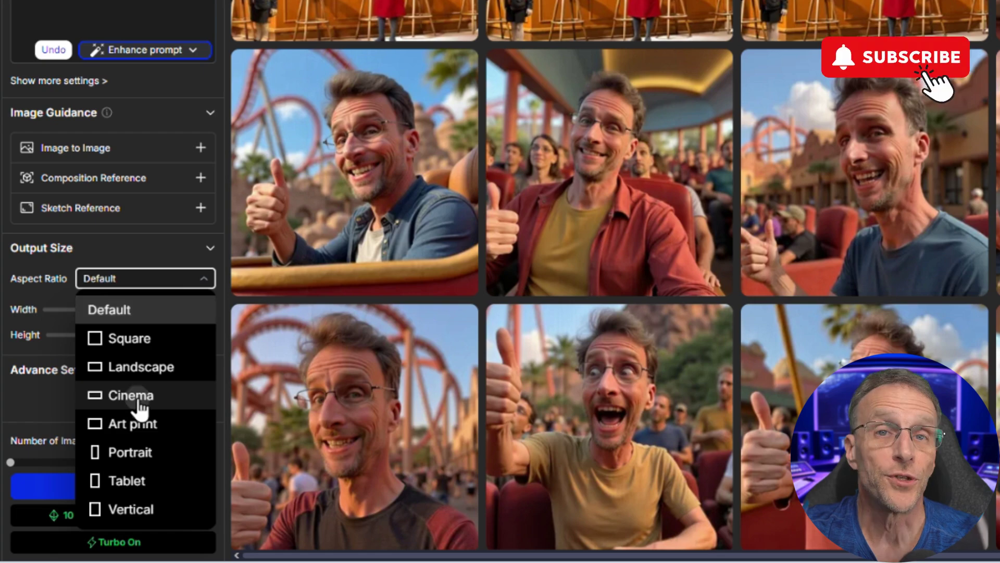
Step: Generate 2 images in the Cinema aspect ratio and view the first result's details
click(133, 394)
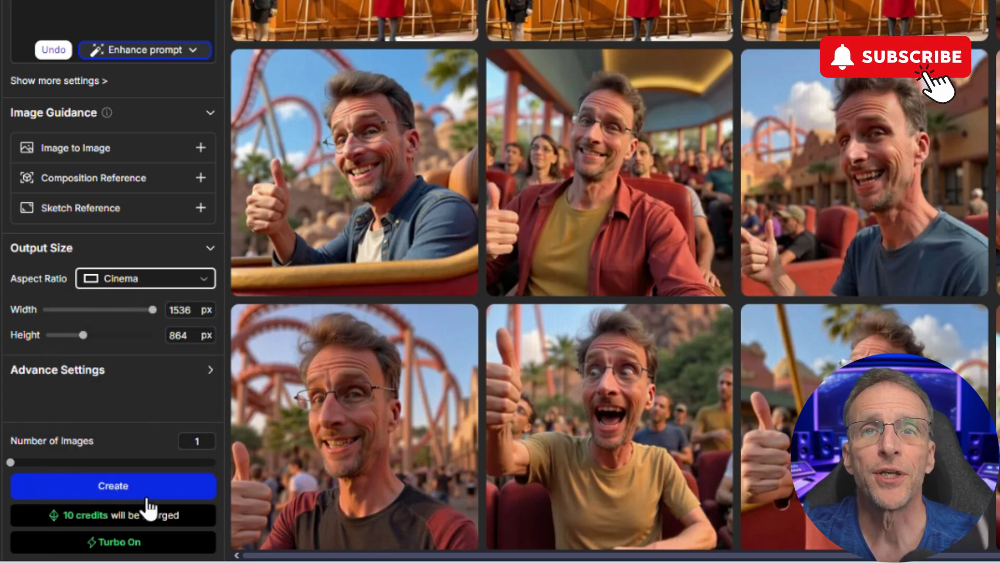
click(40, 463)
click(96, 487)
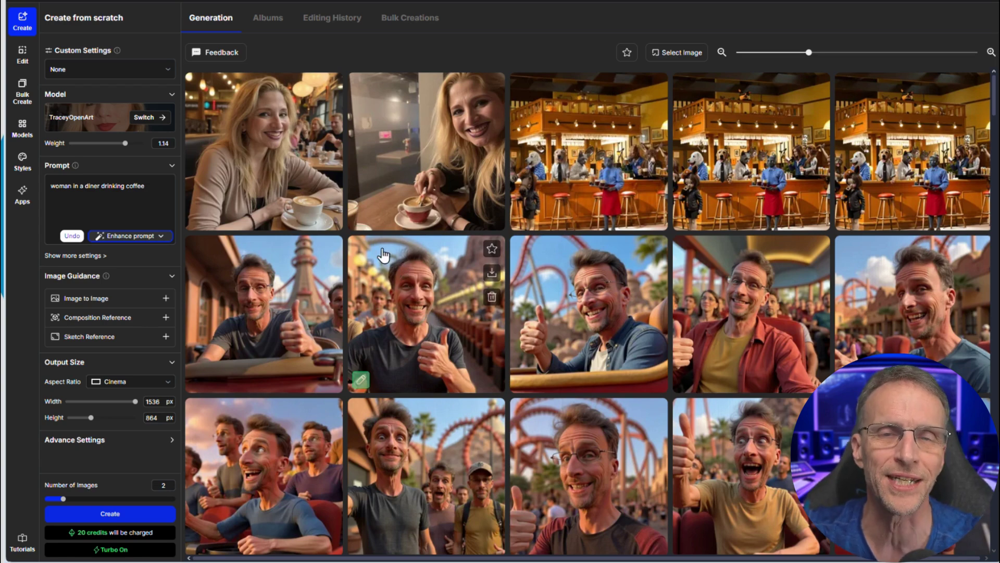
click(273, 168)
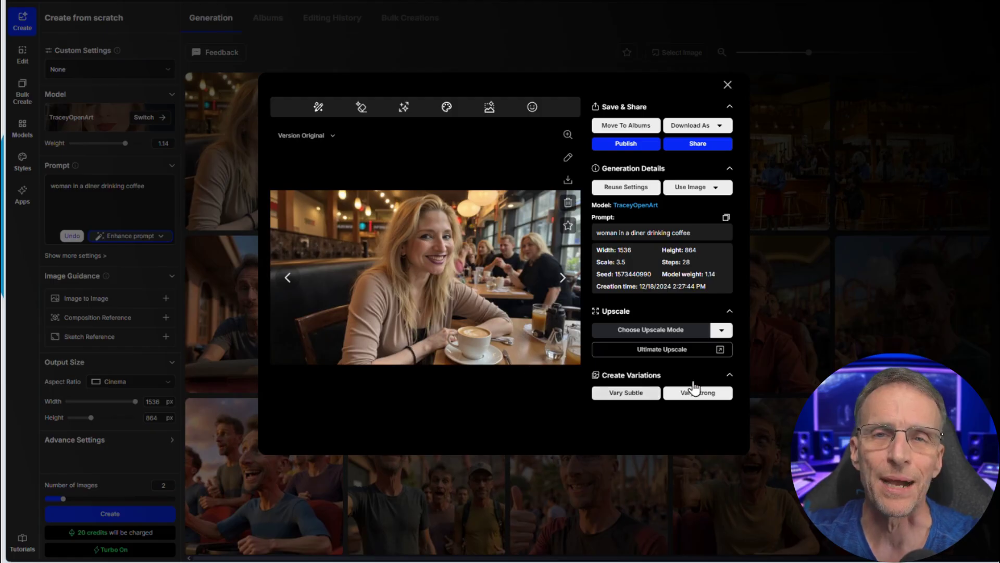
click(800, 396)
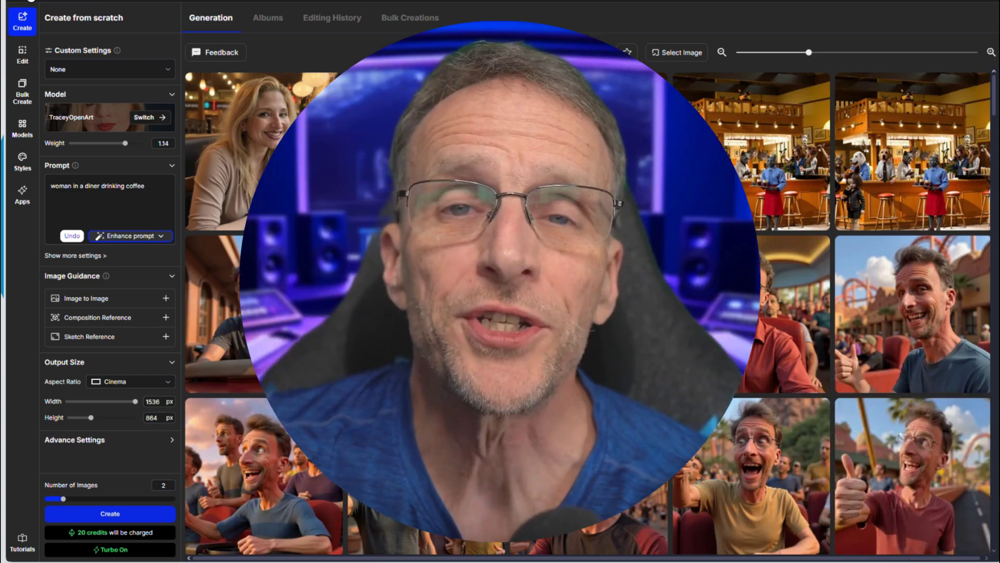
Step: Browse the Community Feed for inspiration and open the photorealistic image of a young woman walking down a busy street
mouse_move(82, 180)
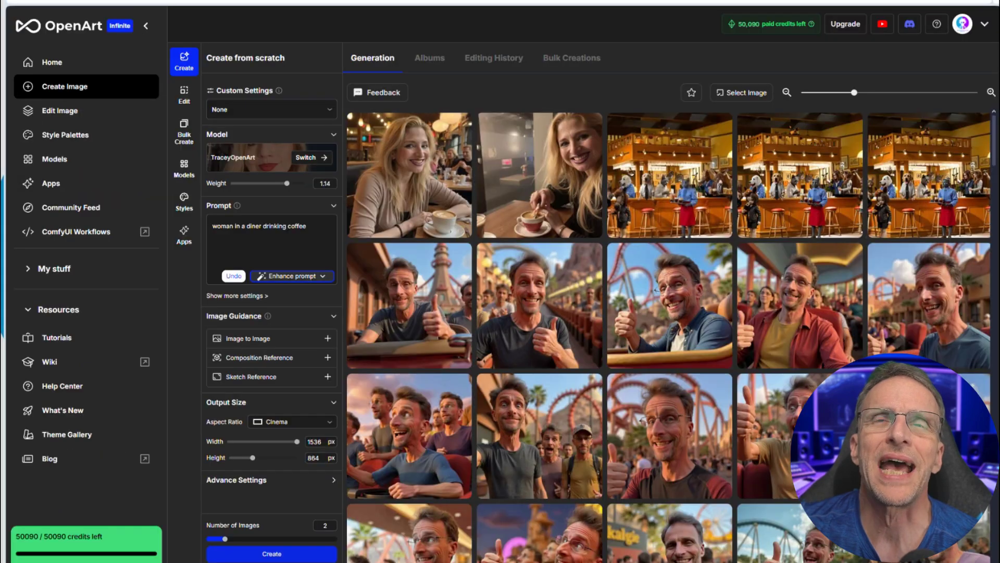
click(71, 207)
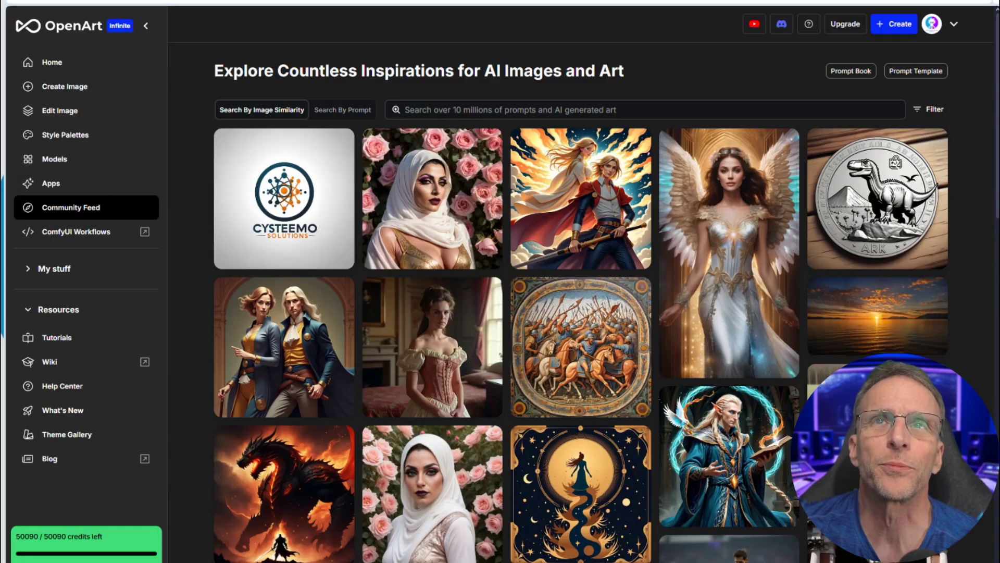
scroll(624, 241, down, 6)
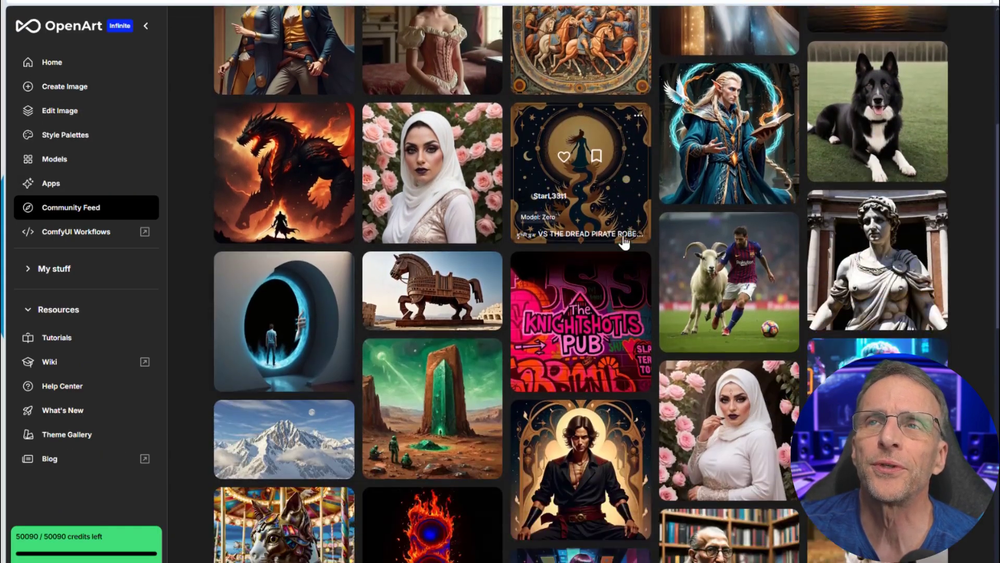
scroll(623, 240, down, 12)
scroll(624, 240, down, 6)
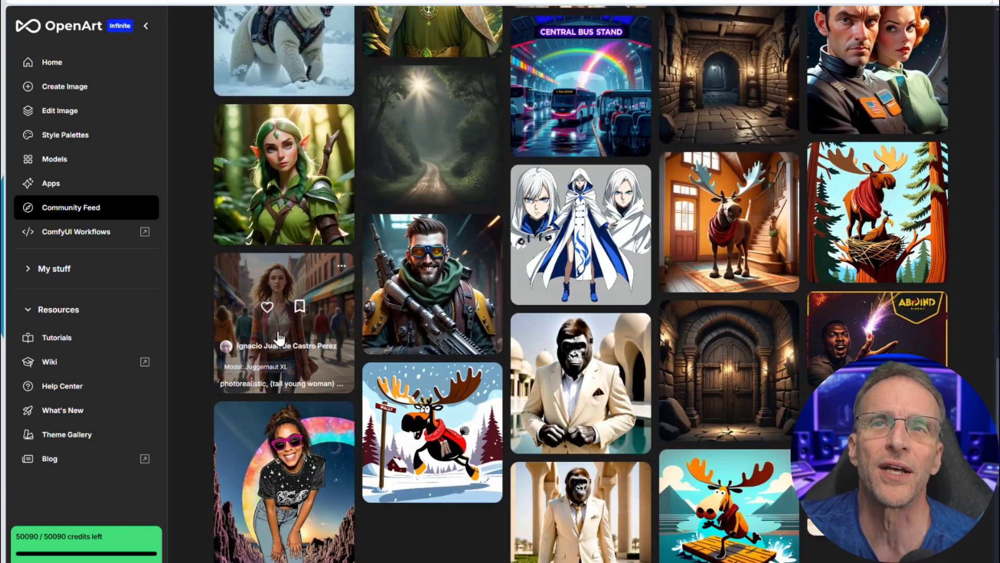
click(281, 334)
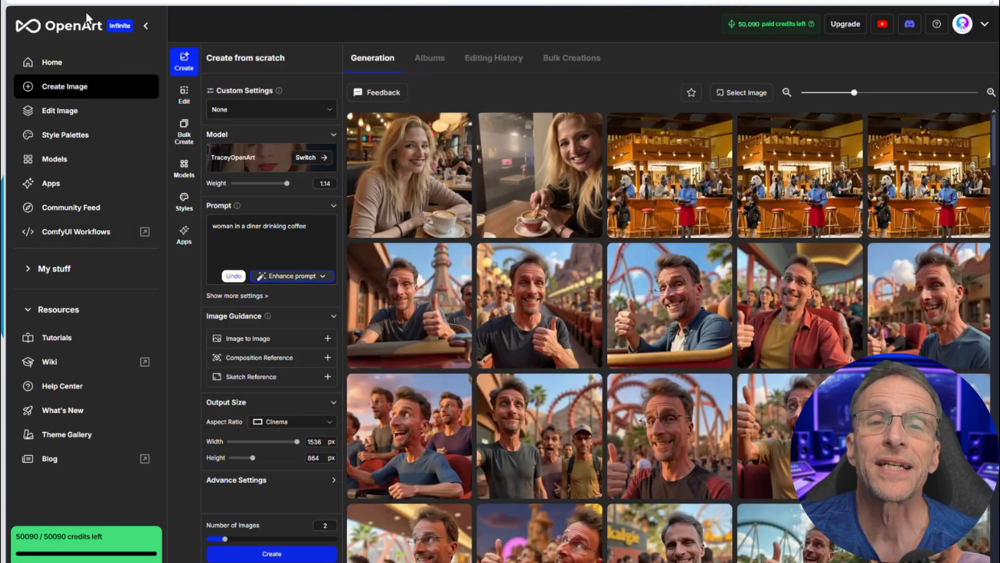
Step: Replace the prompt with the community image's "photorealistic, (tall young woman) walking down a bustling high street" text, generate 2 images and view them enlarged
drag(308, 226, 131, 224)
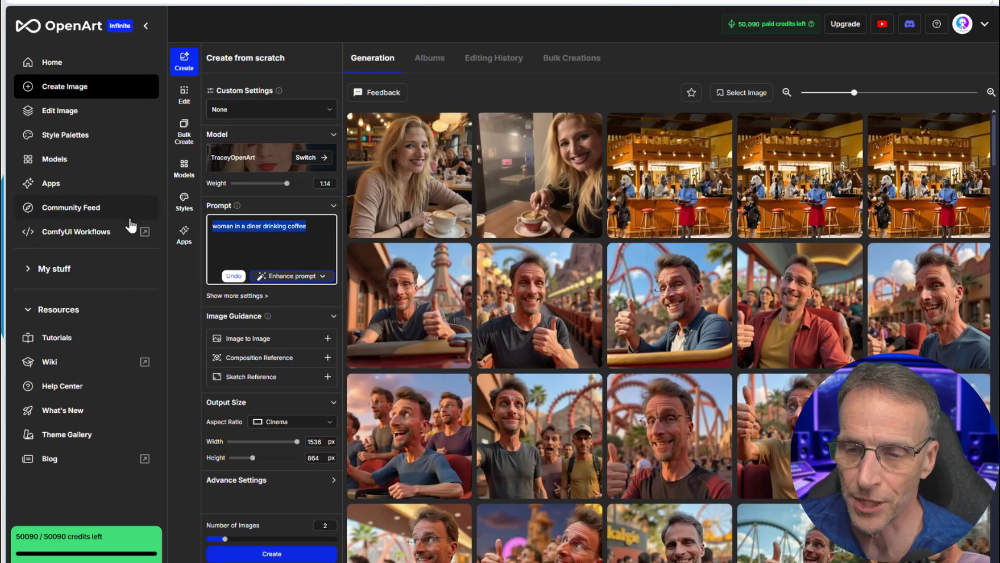
text(photorealistic, (tall young woman) walking down a bustling high street, (detailed clothing) highlighting textures and patterns, (natural lighting) creating soft shadows, dynamic and lively atmosphere, capturing movement and energy around, shops and people in the background, (ultra-detailed), vibrant colors, evoking a warm and inviting ambiance.)
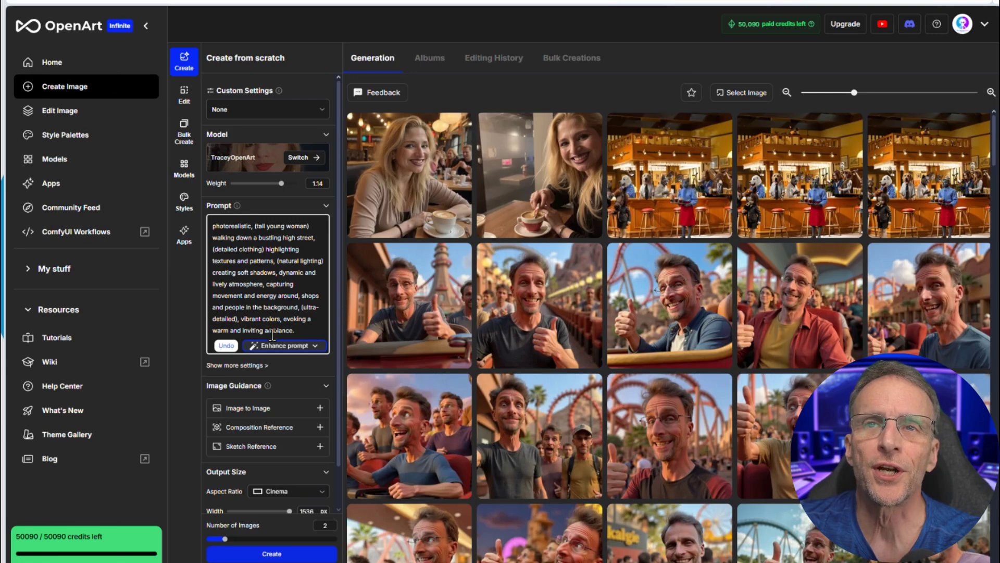
scroll(278, 552, down, 1)
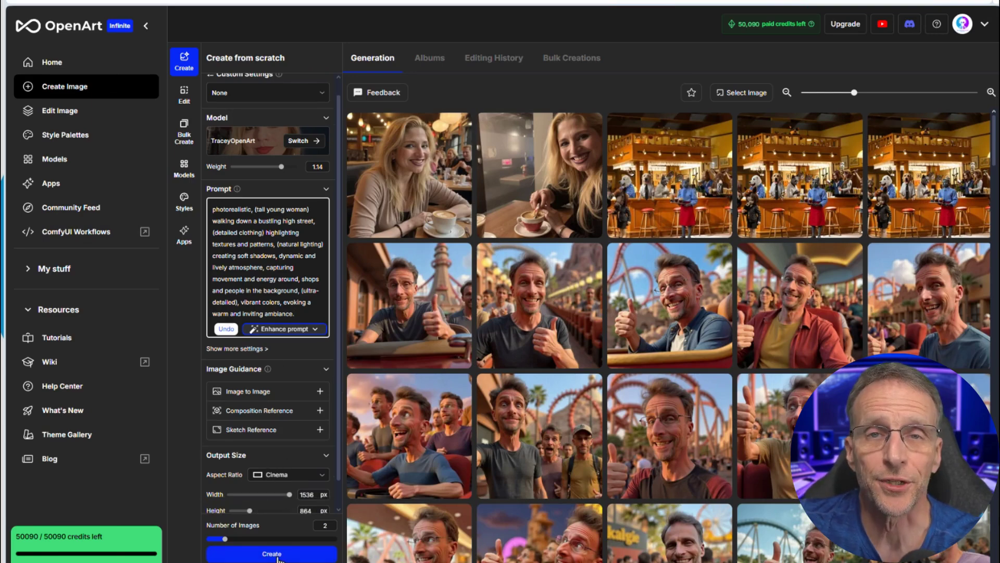
click(272, 553)
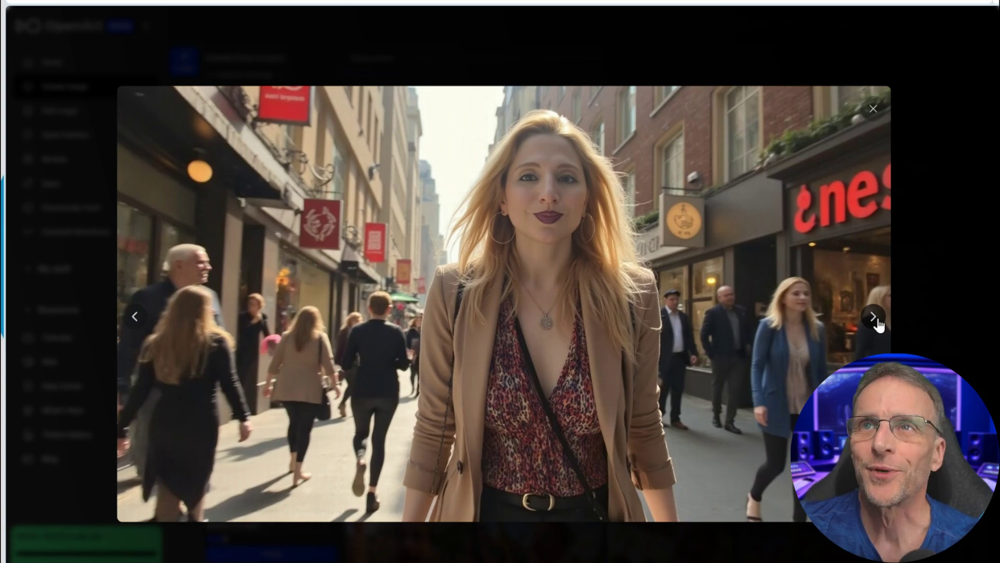
click(873, 317)
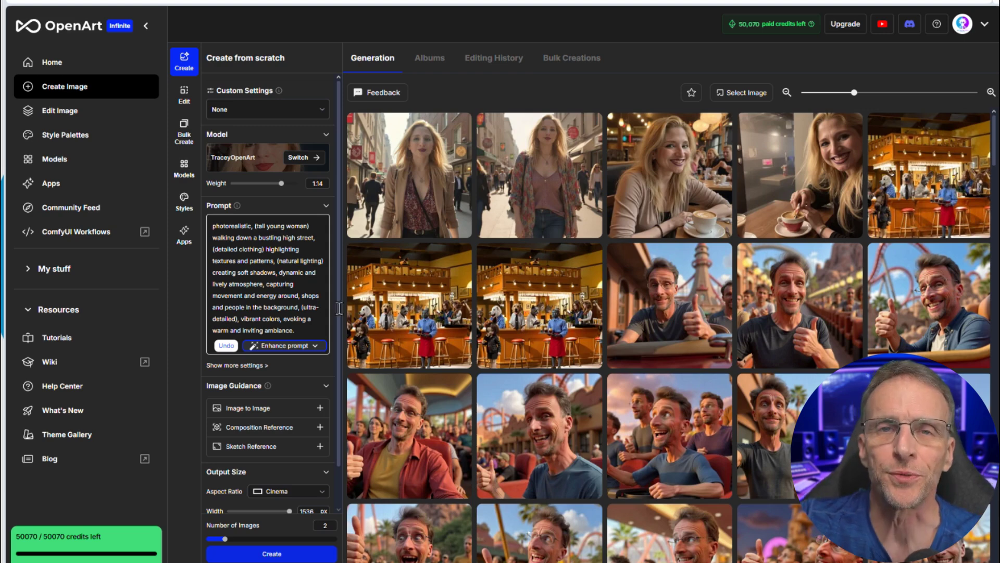
Step: Clear the prompt and copy the Pinterest glamour portrait of the woman in a pearl necklace and fur-trimmed dark red dress
triple_click(301, 272)
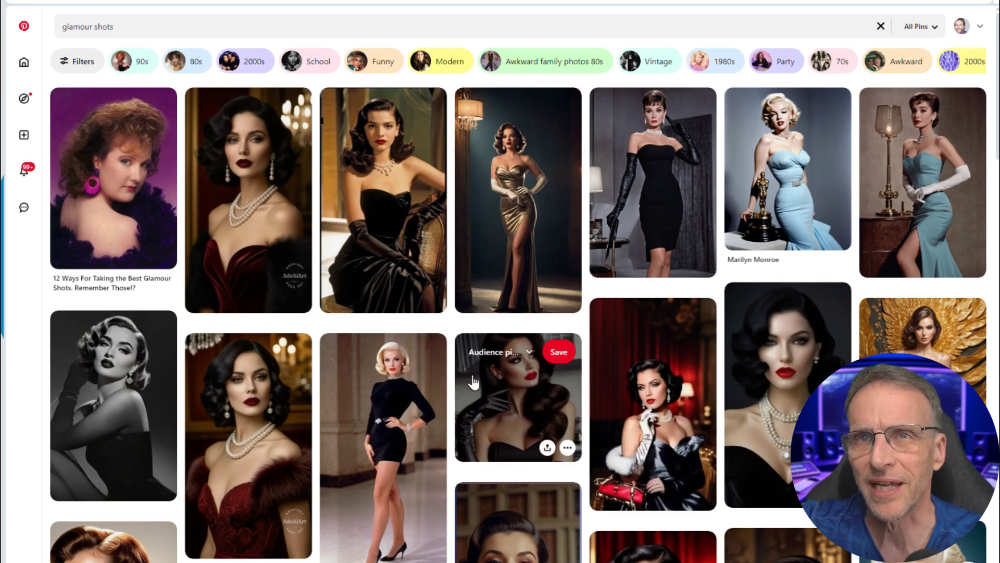
click(250, 420)
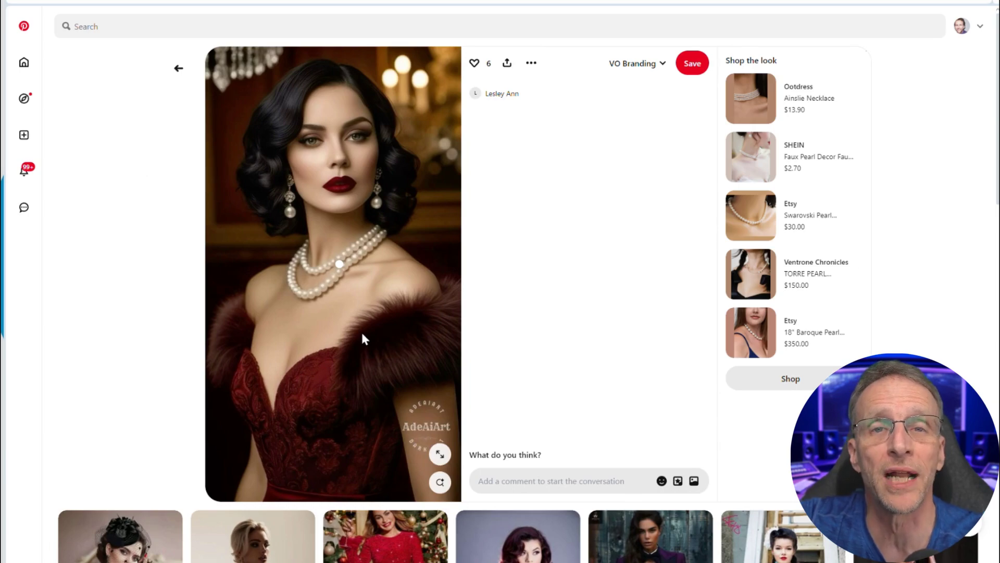
right_click(363, 333)
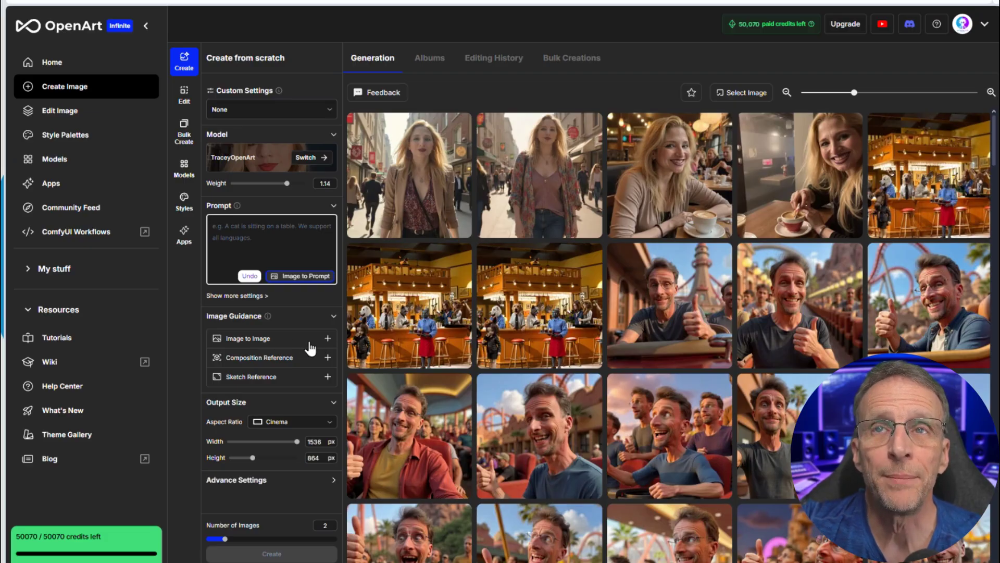
Step: Add the copied glamour portrait as the Image to Image reference and auto-generate a prompt from it
click(309, 344)
key(ctrl+v)
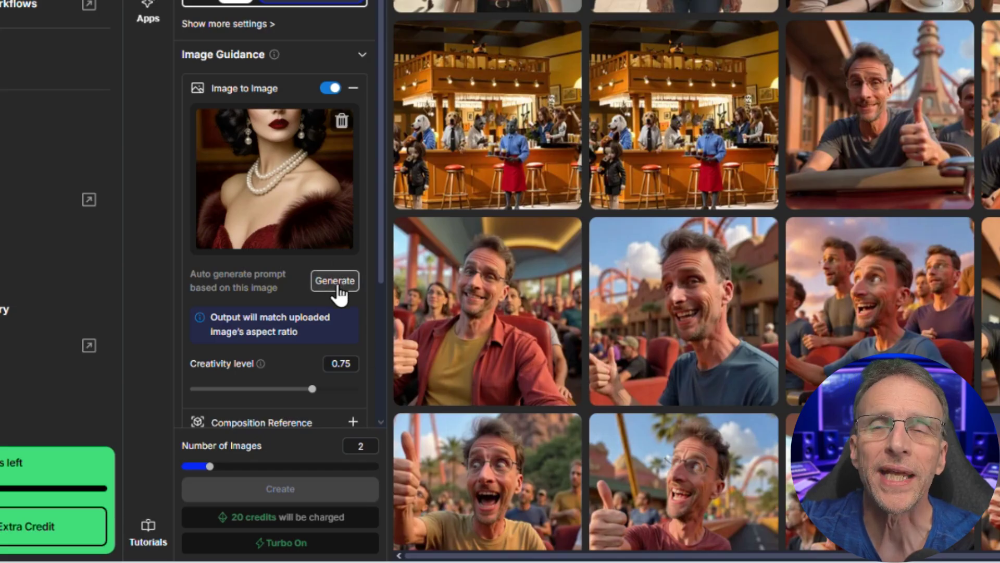
click(336, 284)
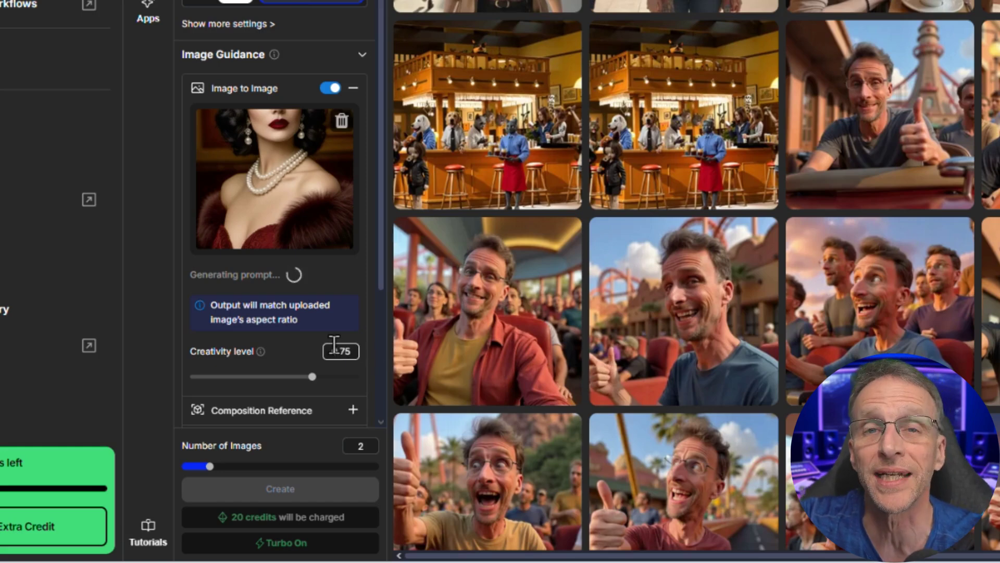
scroll(335, 348, up, 1)
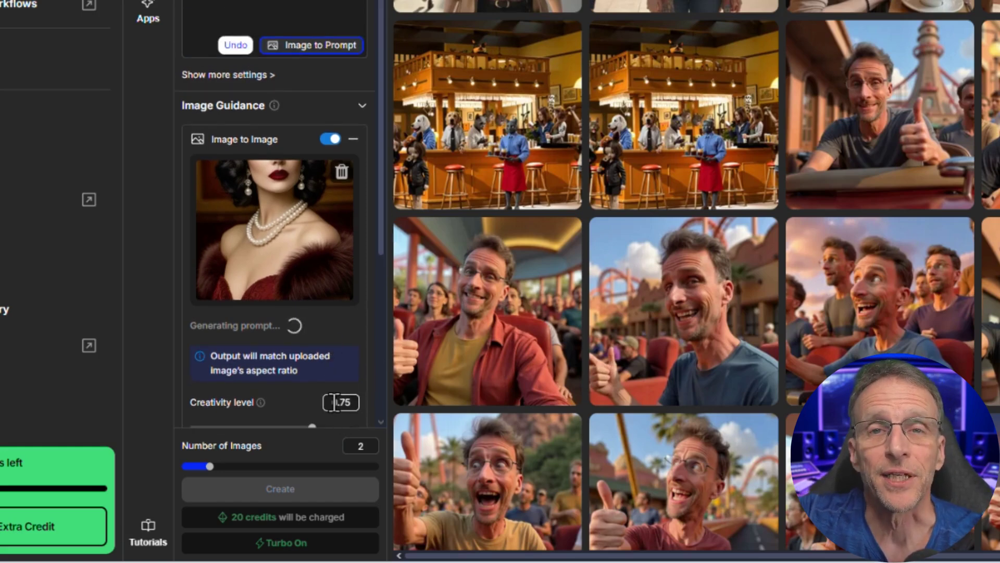
Step: Set the Image to Image creativity level to 0.73, generate 3 images from the auto-generated prompt and view them enlarged
scroll(328, 382, down, 2)
drag(312, 336, 311, 370)
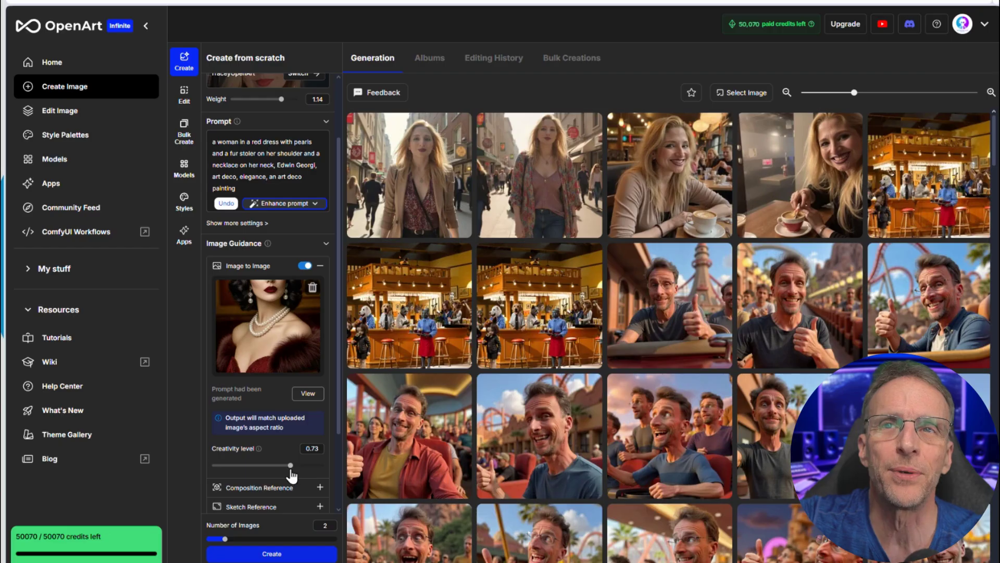
scroll(286, 395, up, 2)
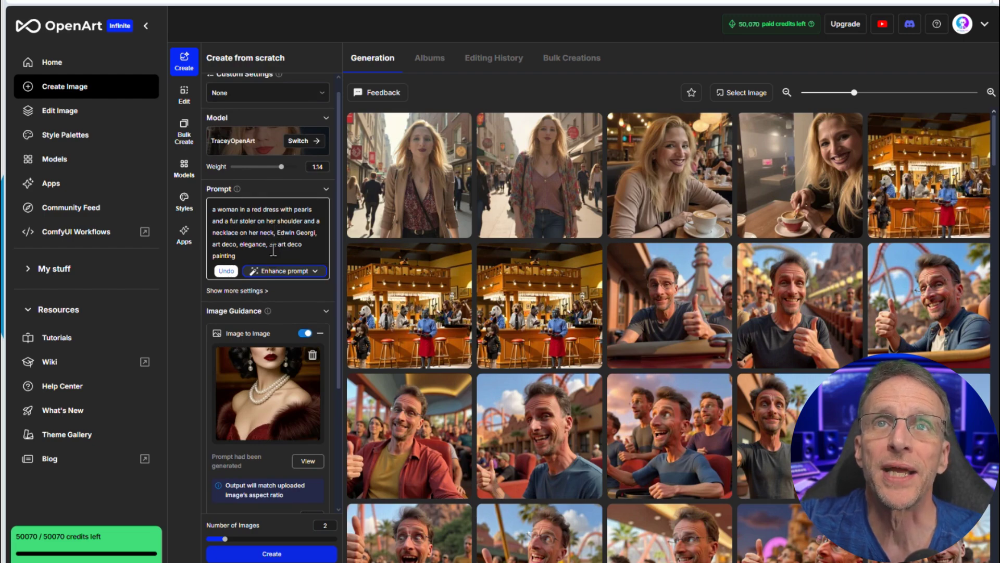
click(239, 540)
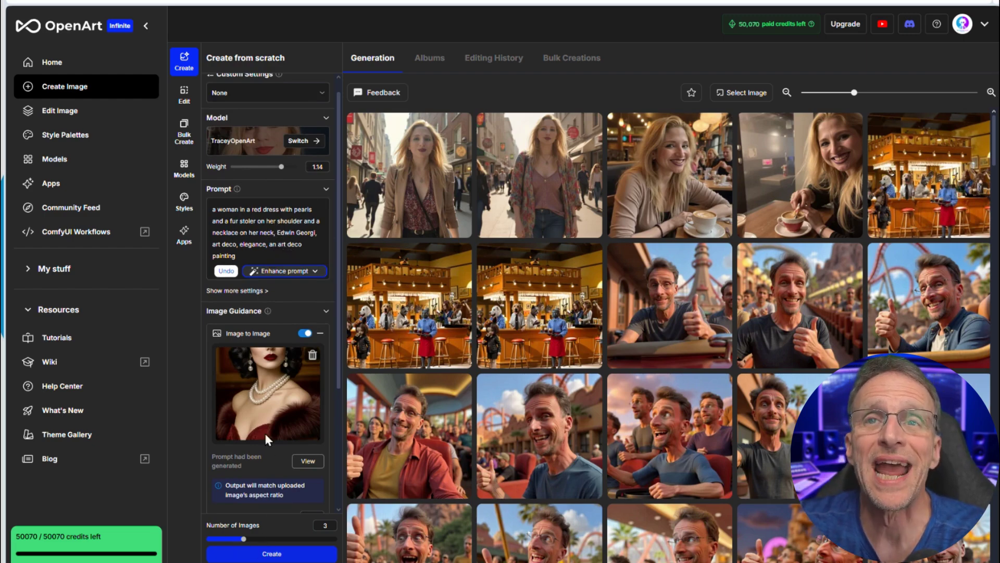
scroll(264, 430, down, 1)
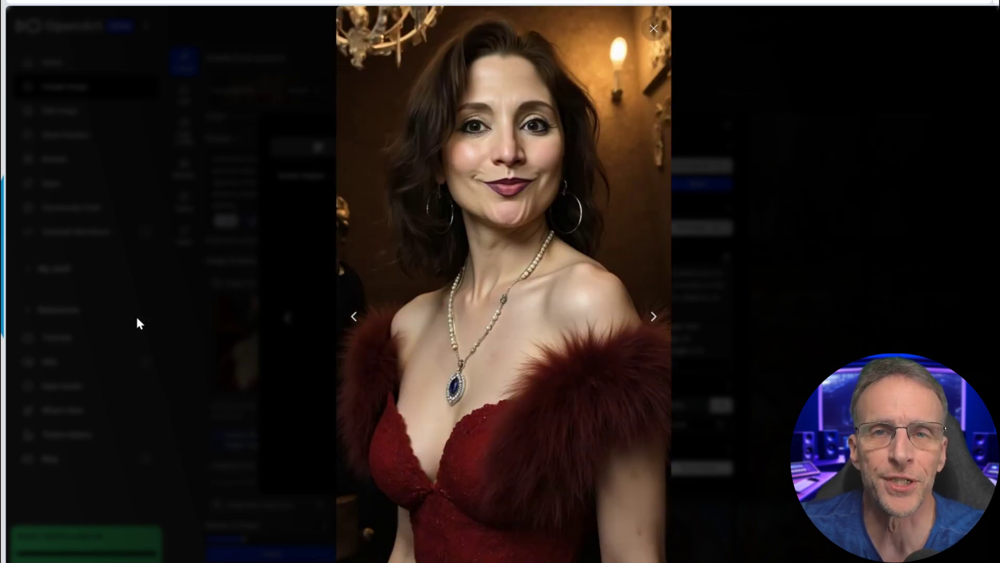
click(137, 319)
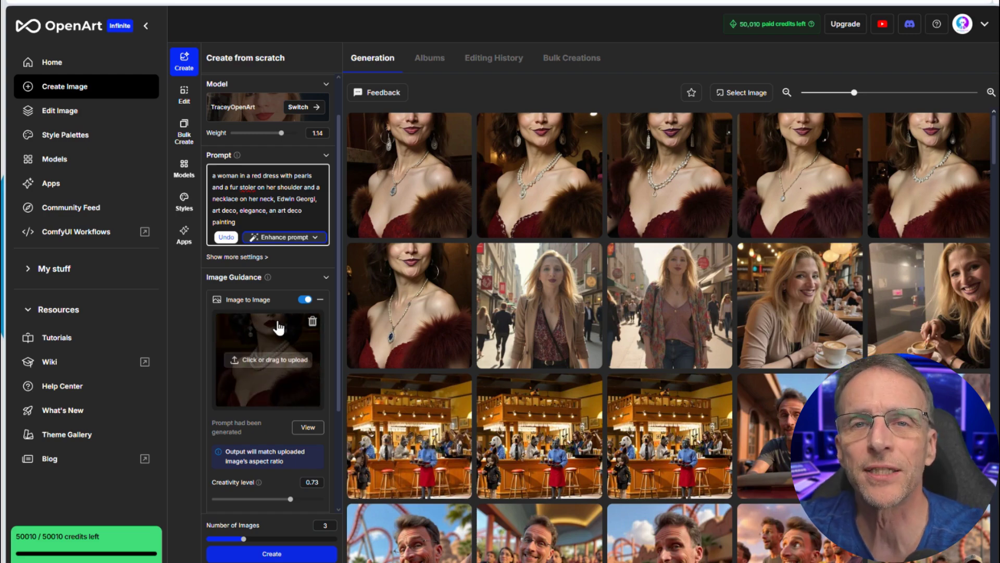
Step: Add "blonde" before "woman" in the prompt, raise the creativity level to 0.91, generate 3 images and compare them enlarged
text(blonde)
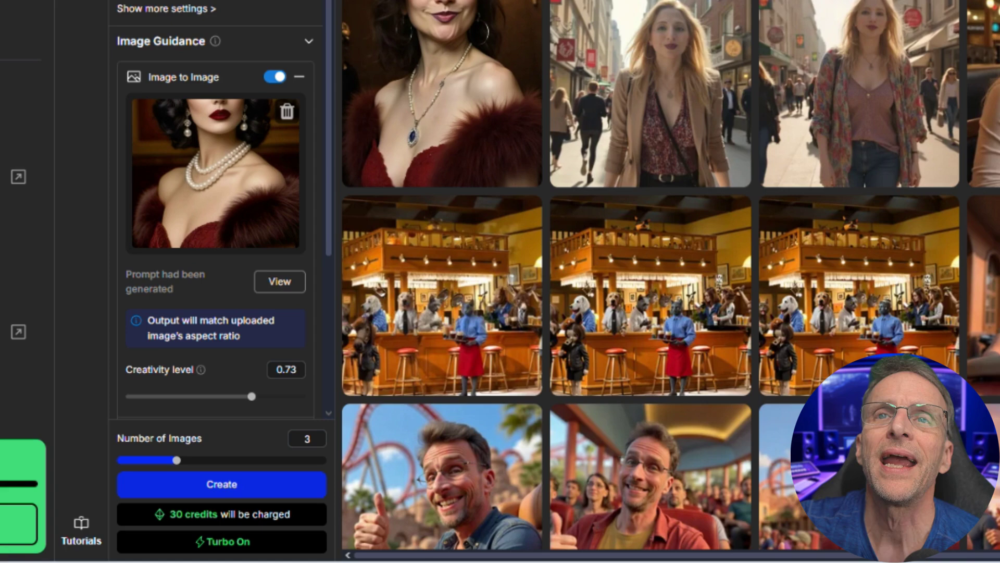
drag(252, 396, 288, 399)
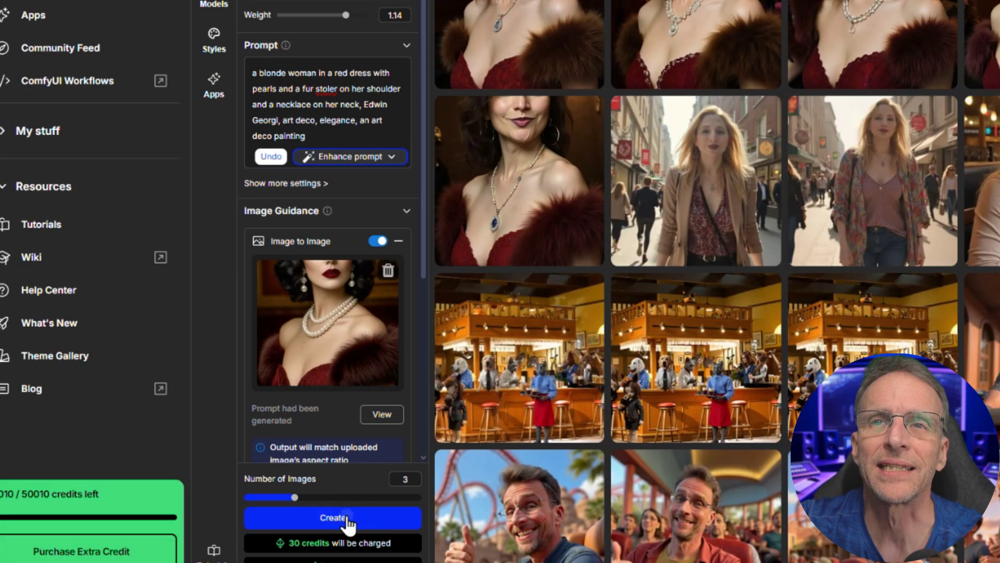
click(276, 552)
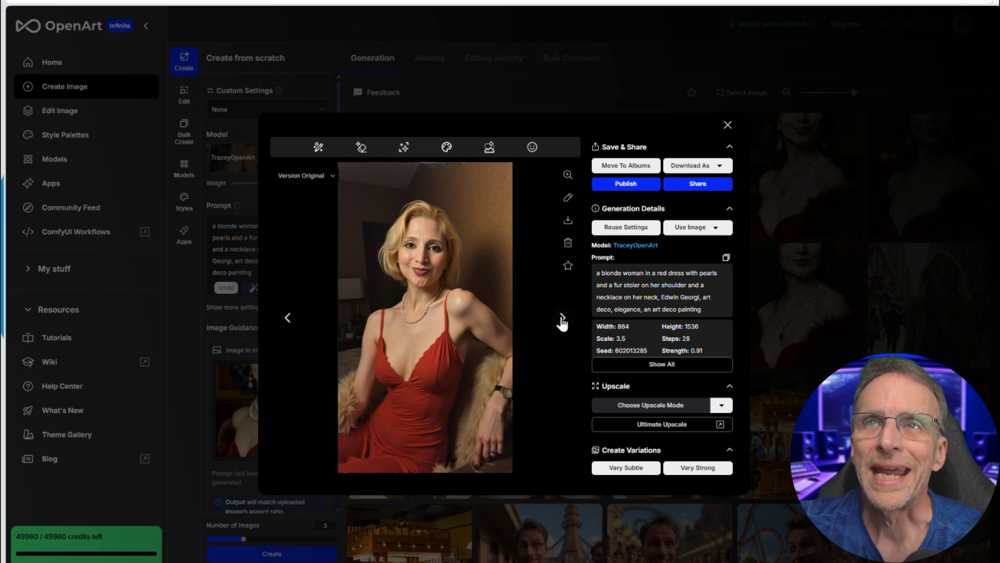
click(563, 319)
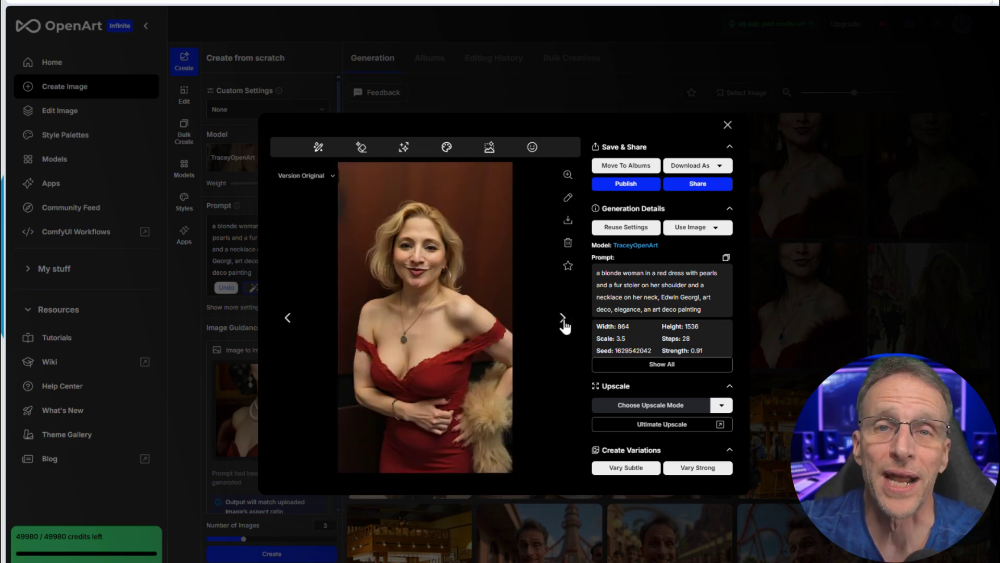
click(288, 319)
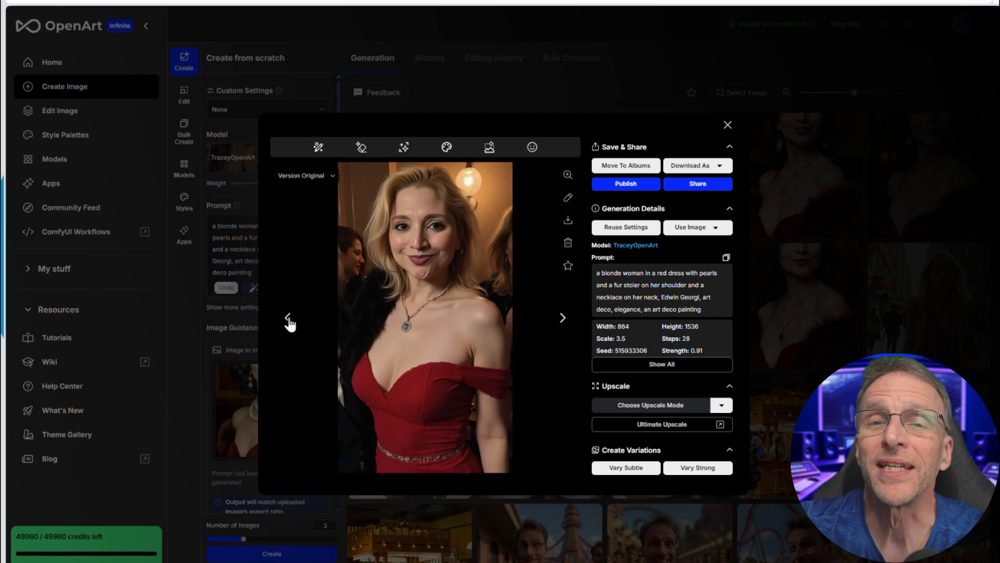
click(561, 318)
key(Left)
key(Escape)
Step: Replace the Image to Image guidance with a Composition Reference of the blonde woman in a black blazer, generate 3 images and view them enlarged
scroll(283, 442, down, 3)
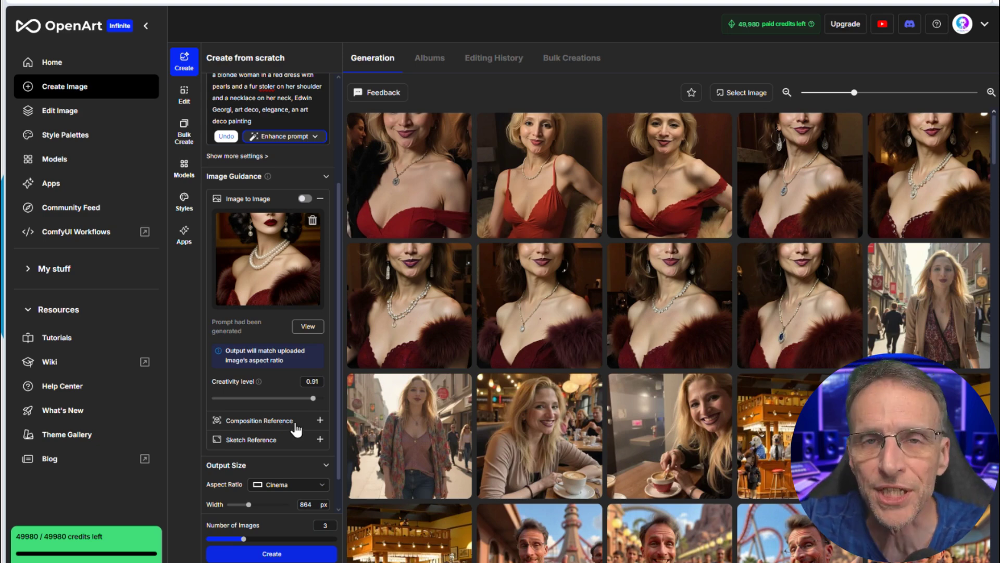
click(294, 423)
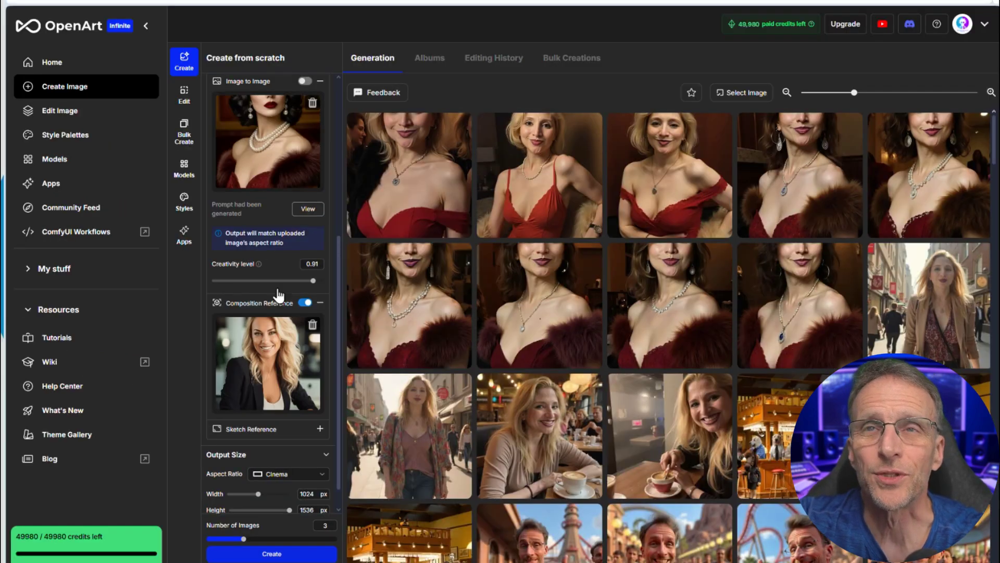
scroll(278, 189, up, 3)
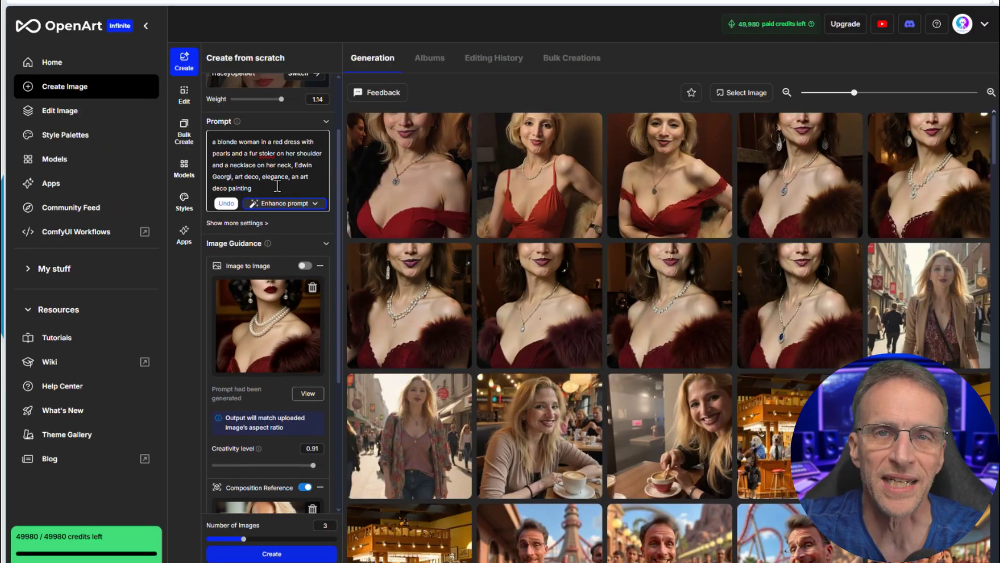
scroll(277, 186, down, 2)
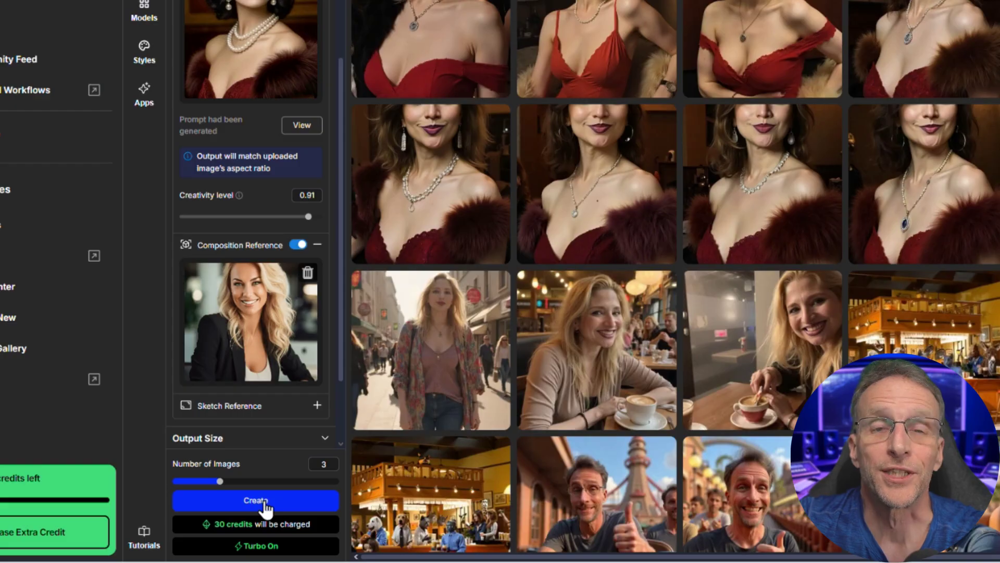
click(280, 555)
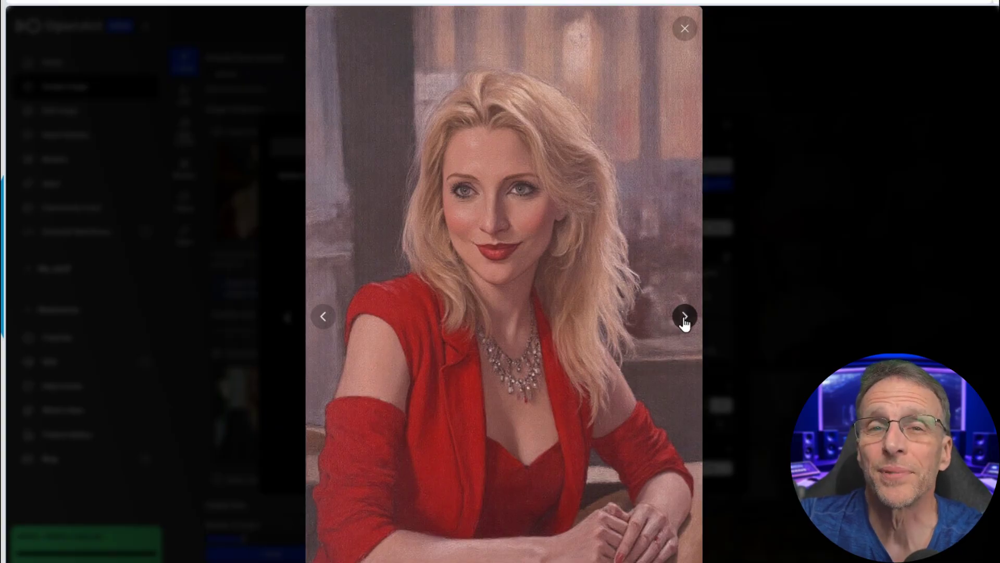
key(Escape)
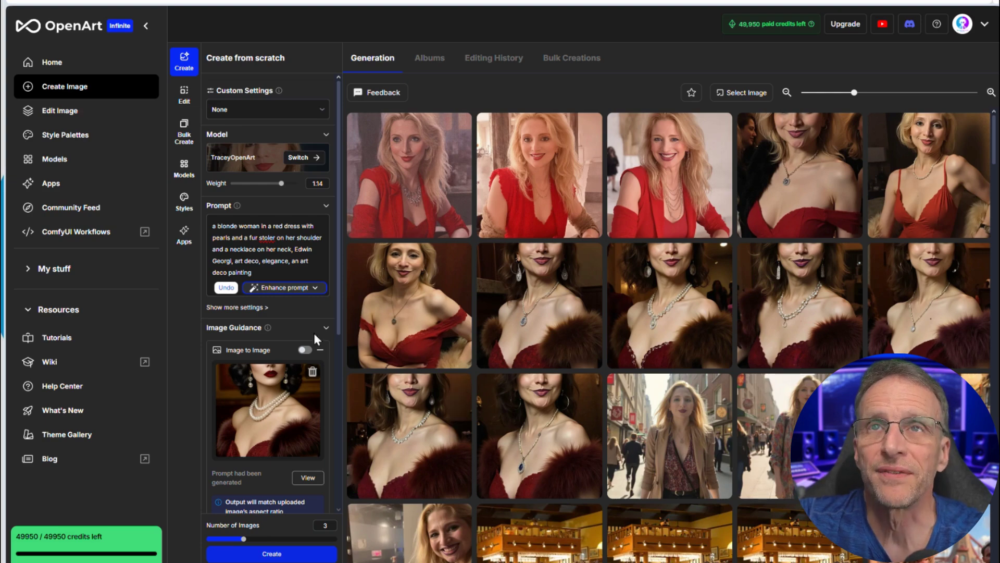
Step: Raise the custom face model's weight to 1.32 and generate 3 more images with the same prompt and composition reference
drag(282, 185, 289, 184)
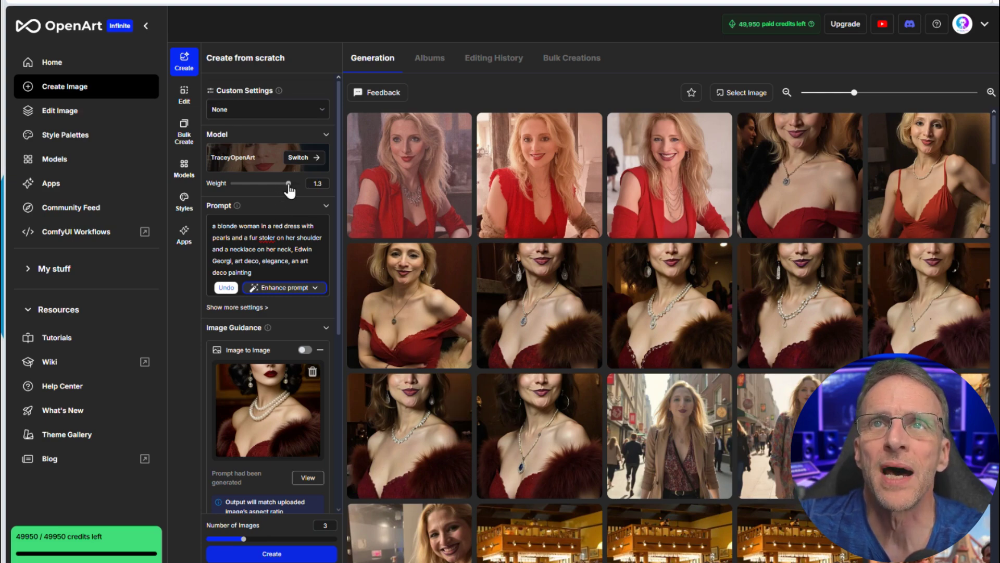
click(282, 555)
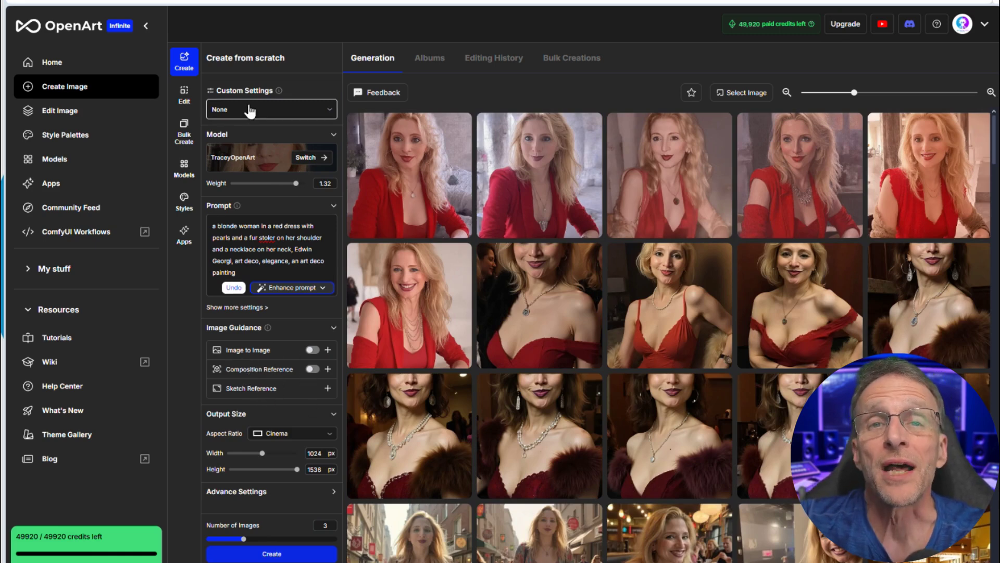
Step: Open the public model library and try the OpenArt SDXL model in place of the custom face model
click(235, 157)
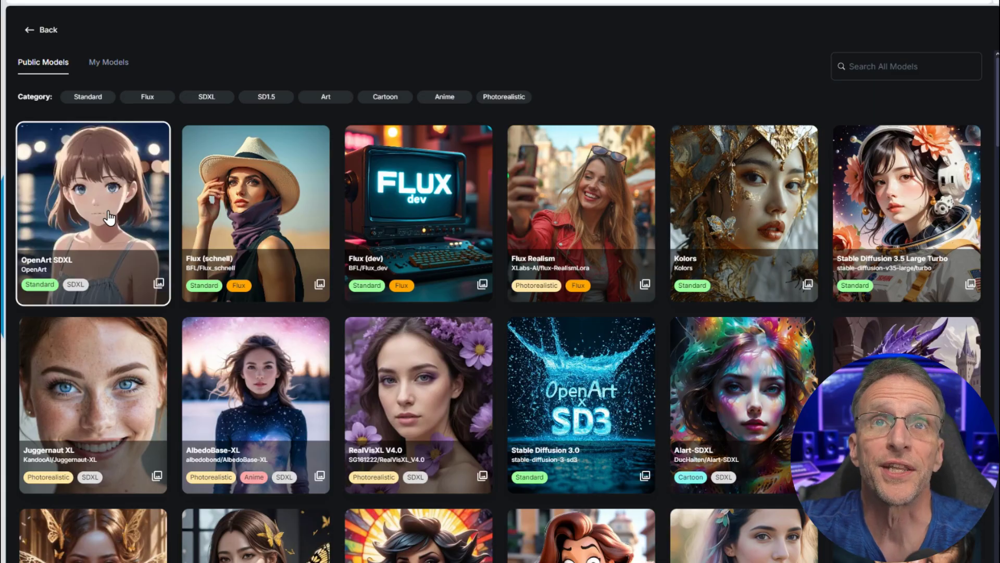
click(110, 218)
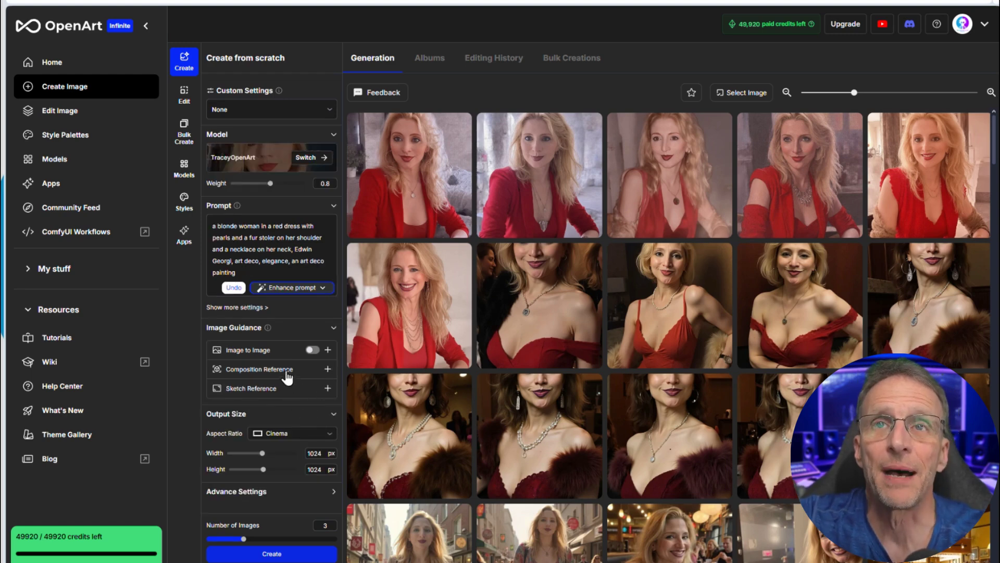
Step: Copy the black-and-white cat drawing from IrfanView and add it in OpenArt as the Sketch Reference
key(alt+Tab)
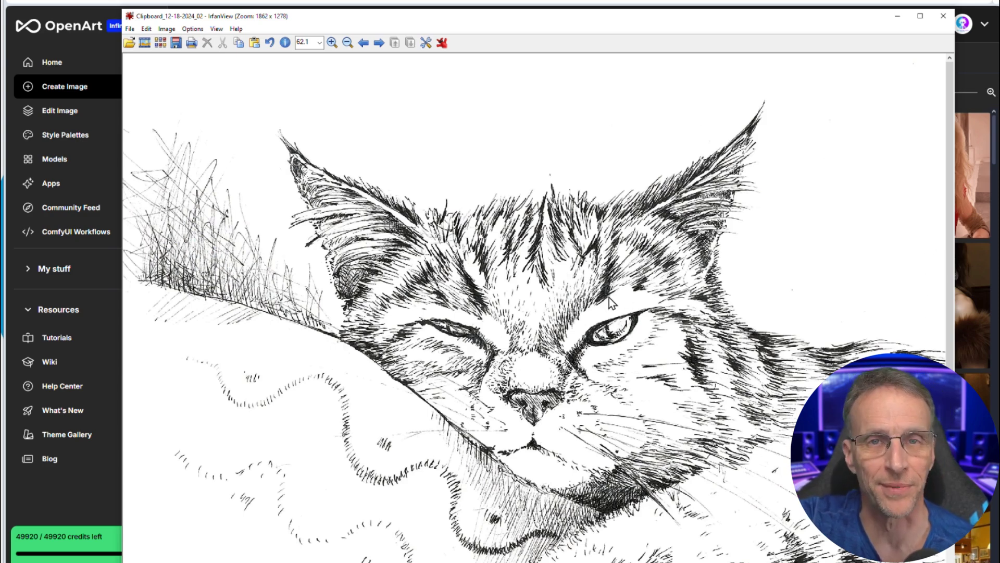
key(alt+Tab)
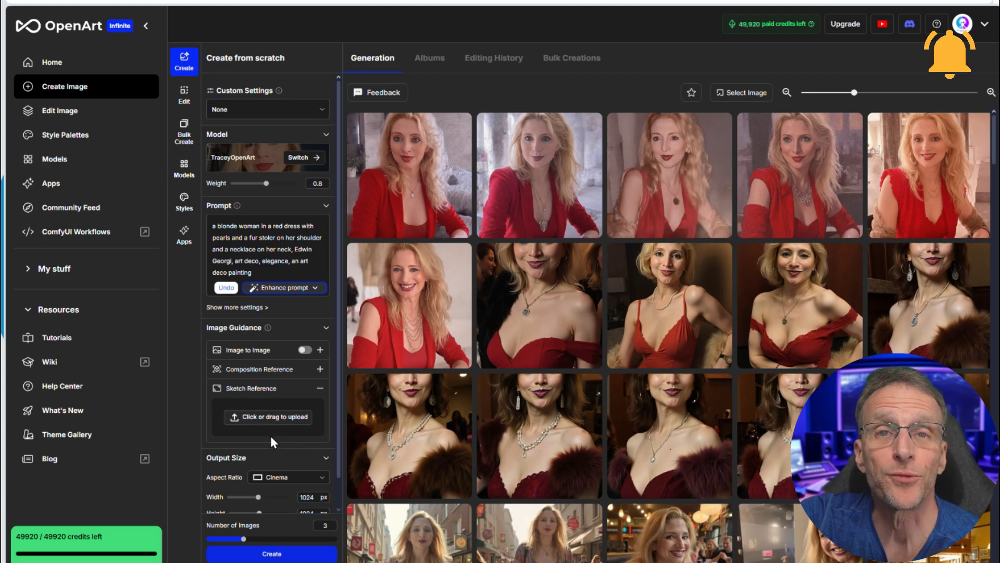
key(ctrl+v)
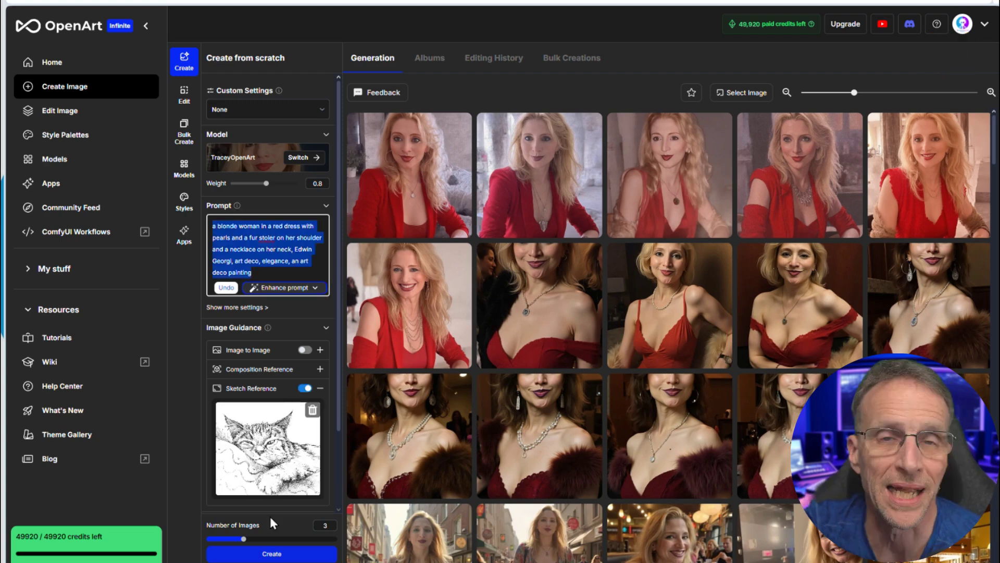
Step: Replace the prompt with "an orange tabby cat lying on a bed" and generate 3 images from the sketch
text(an orange tabby cat lying on a be)
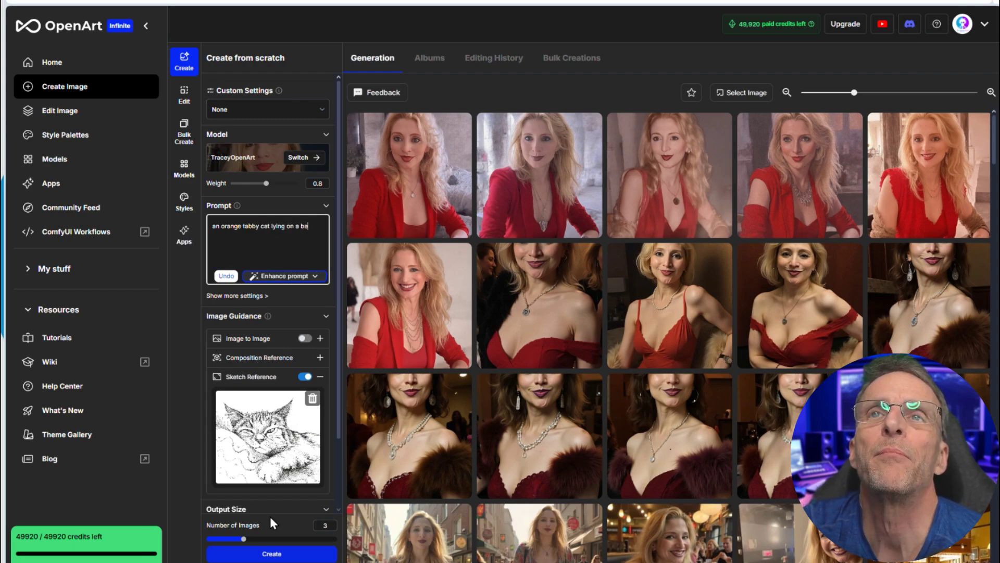
text(d)
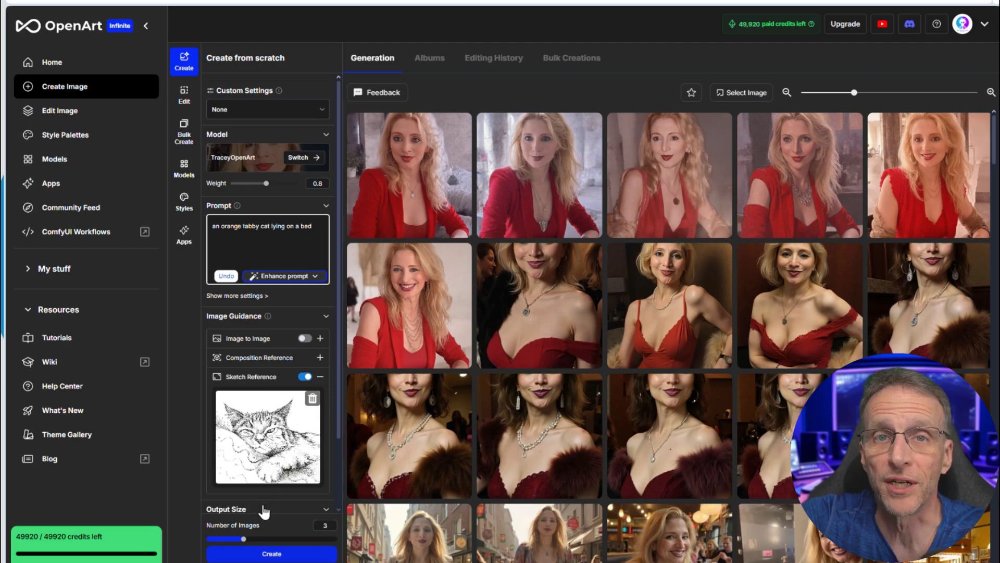
click(276, 557)
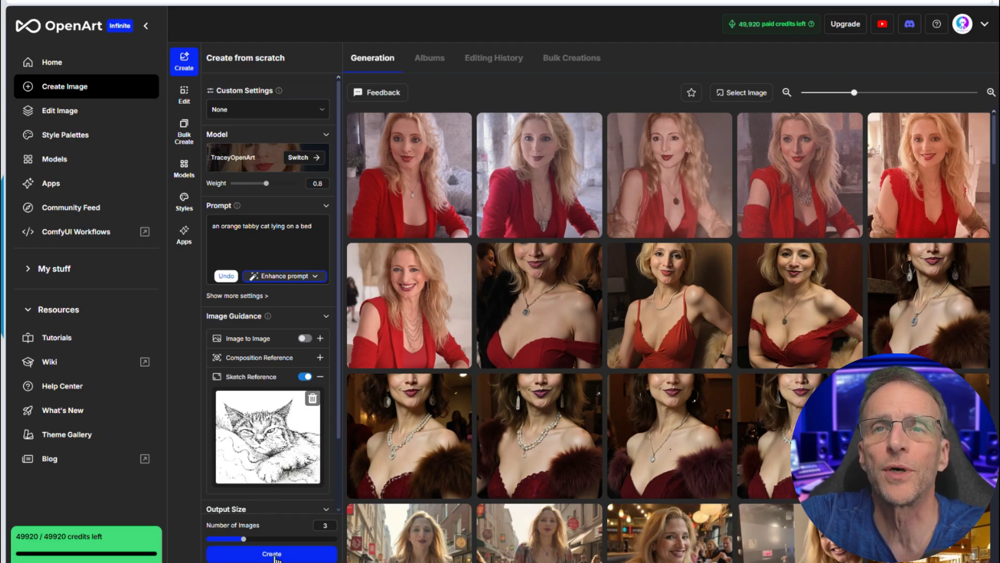
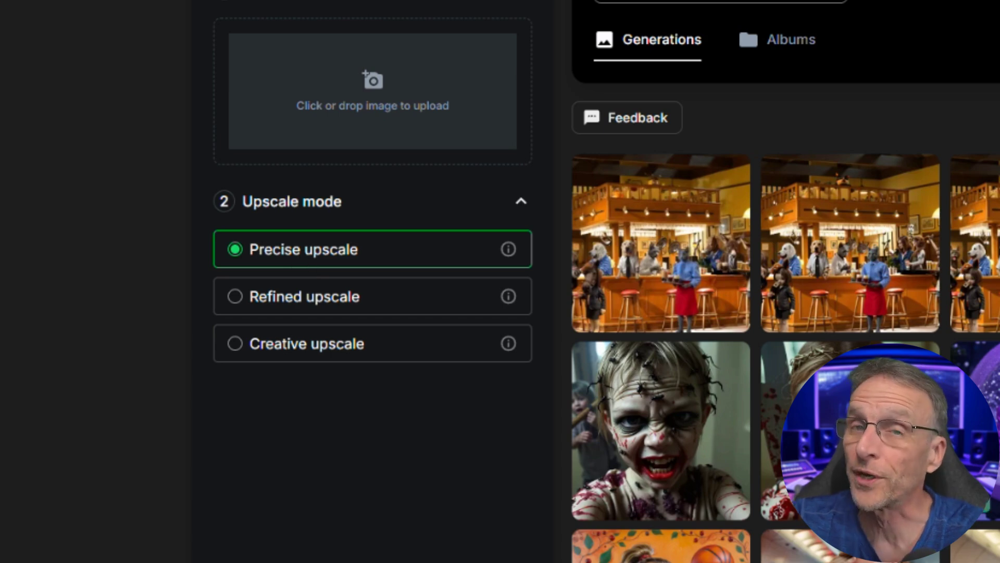
Step: Try Ultimate Upscale's Refined and Creative modes, an enhancement level of 0.08 and version V2, and compare the creepy portrait before and after upscaling
mouse_move(730, 453)
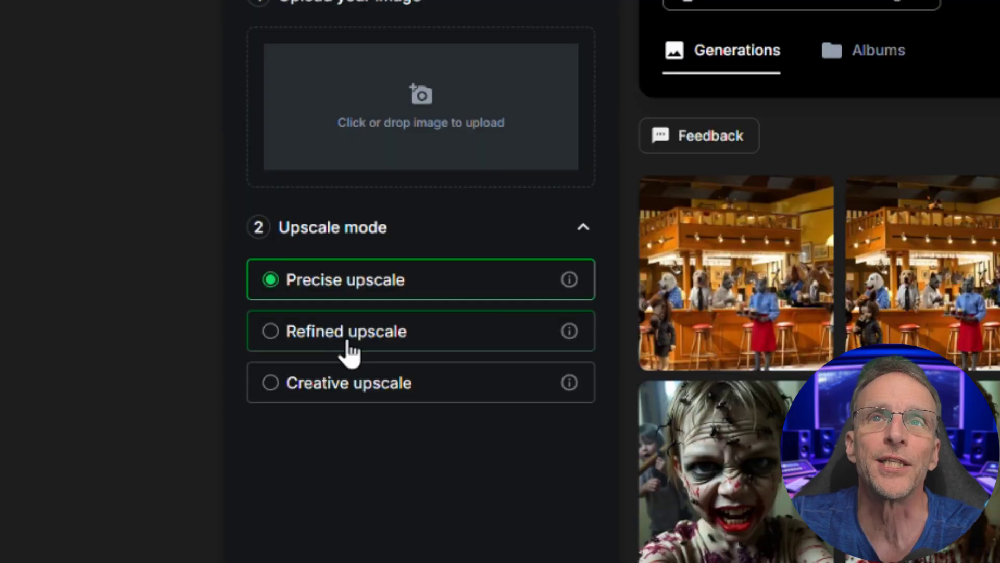
click(199, 309)
mouse_move(570, 333)
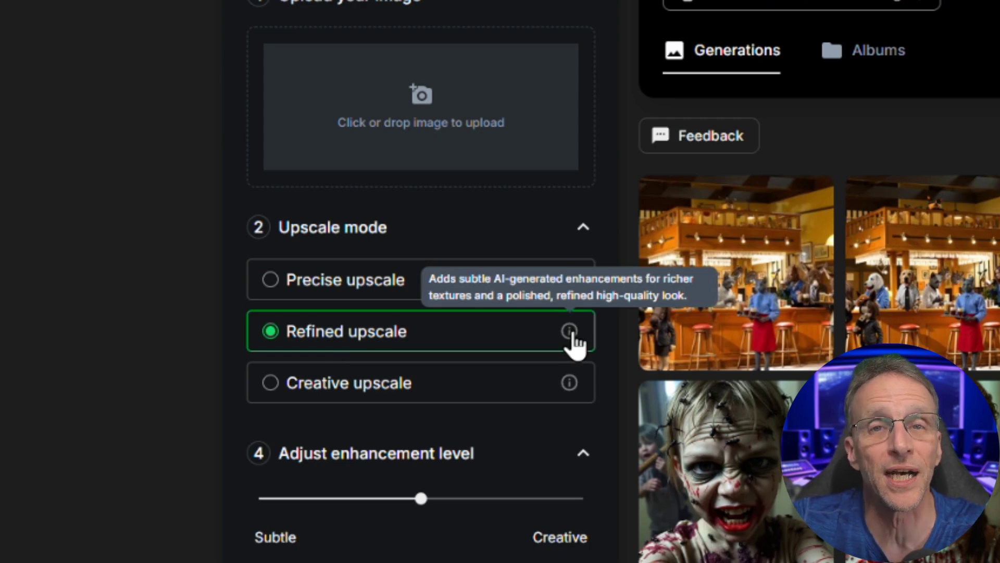
click(482, 391)
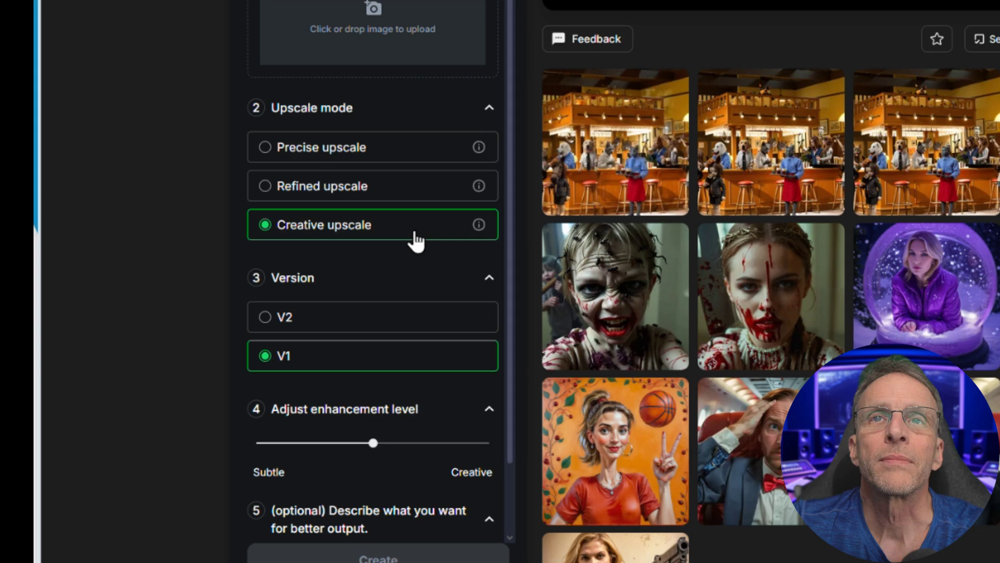
drag(374, 443, 276, 457)
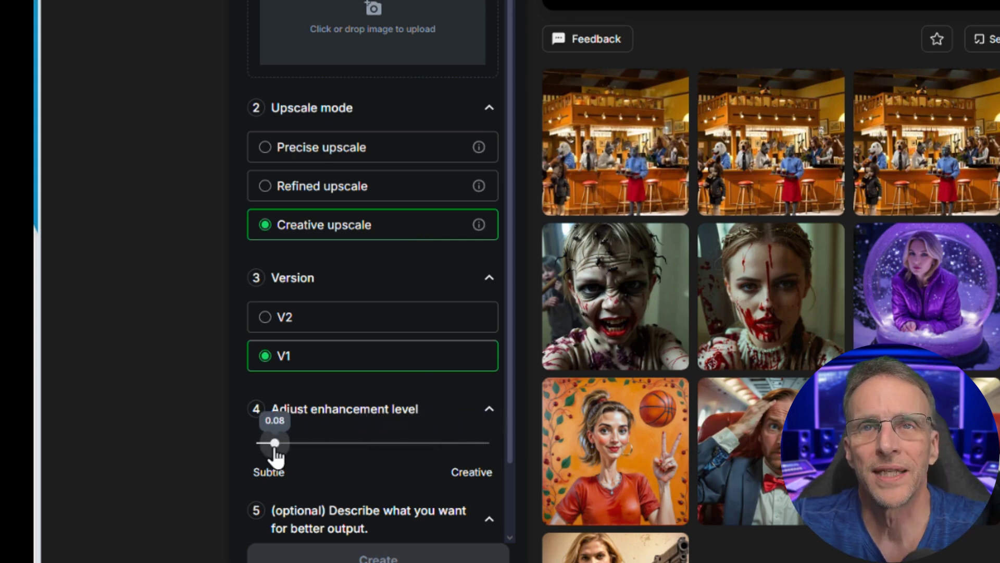
click(326, 340)
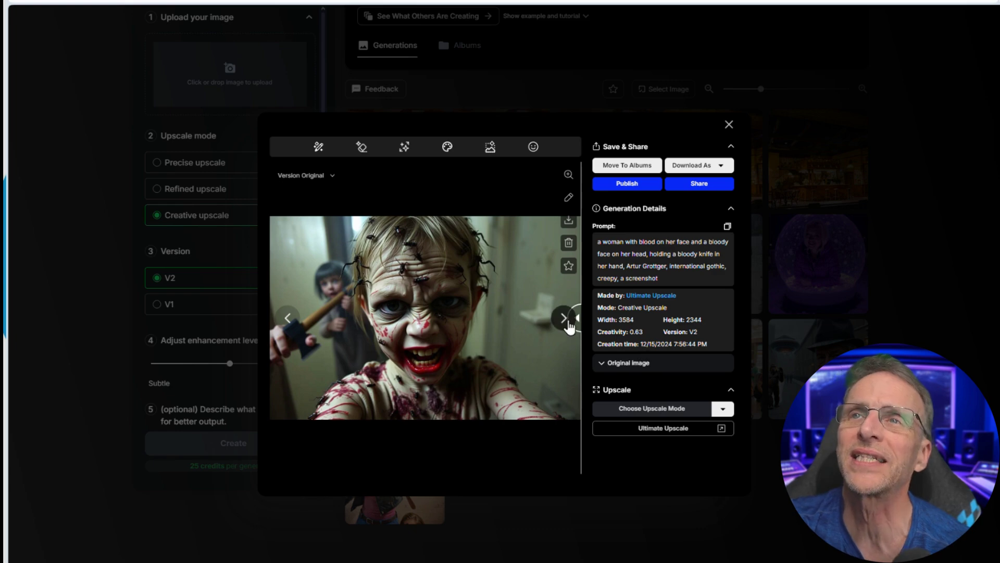
drag(461, 321, 279, 313)
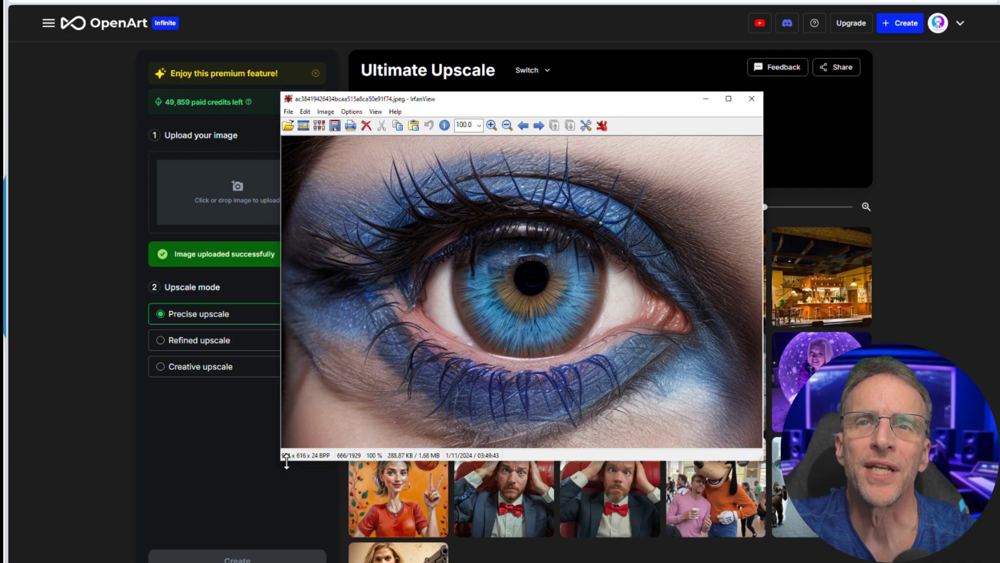
Step: Load the close-up of the blue eye from IrfanView into Ultimate Upscale and create a Precise upscale of it
click(752, 98)
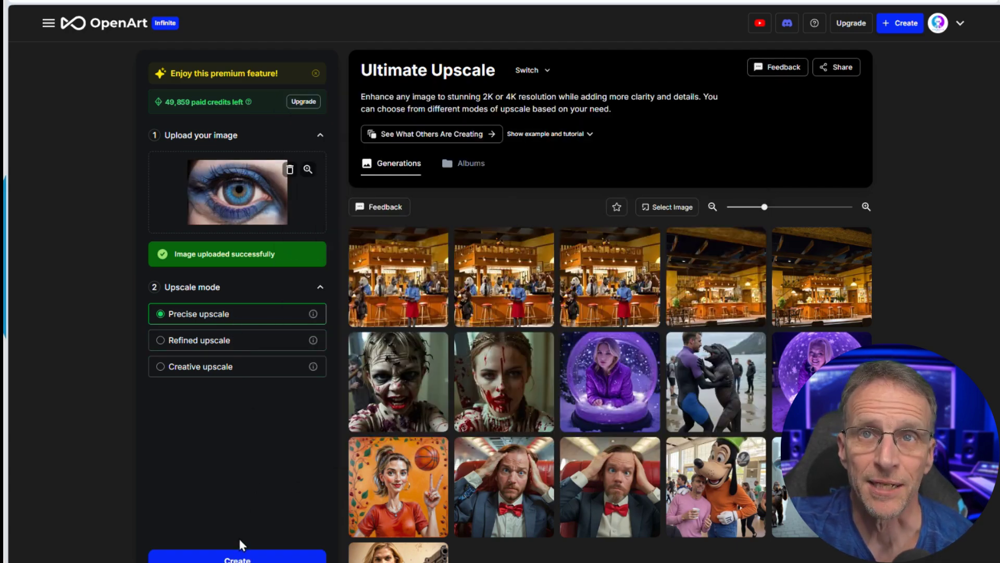
click(248, 560)
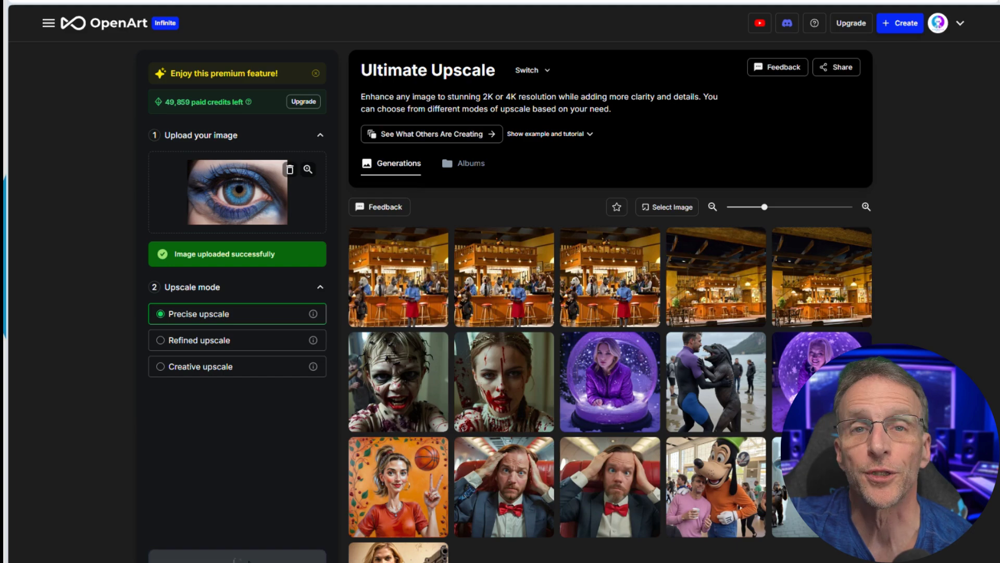
Step: Create a Refined upscale of the blue eye image with the enhancement level at 0.5
click(222, 344)
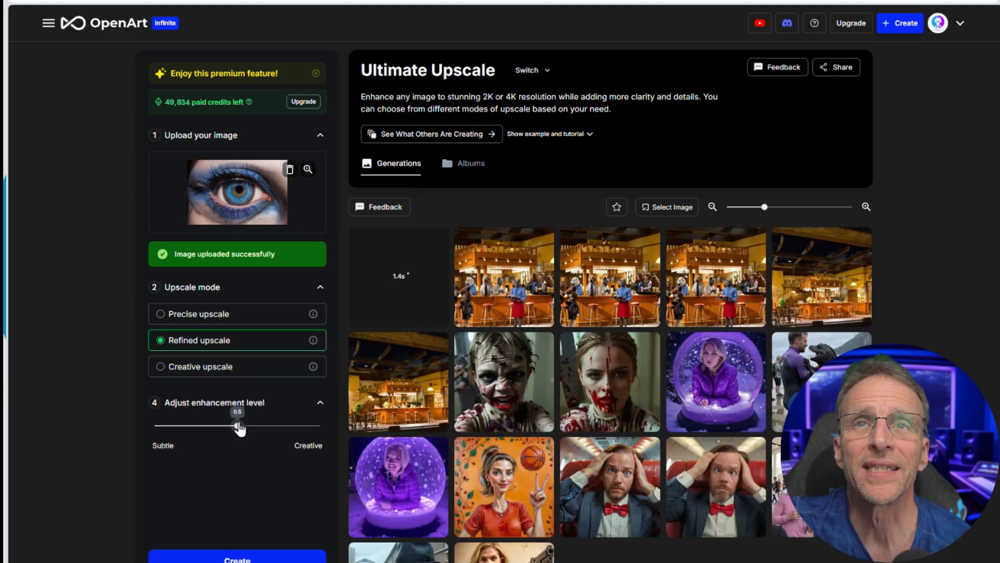
mouse_move(237, 425)
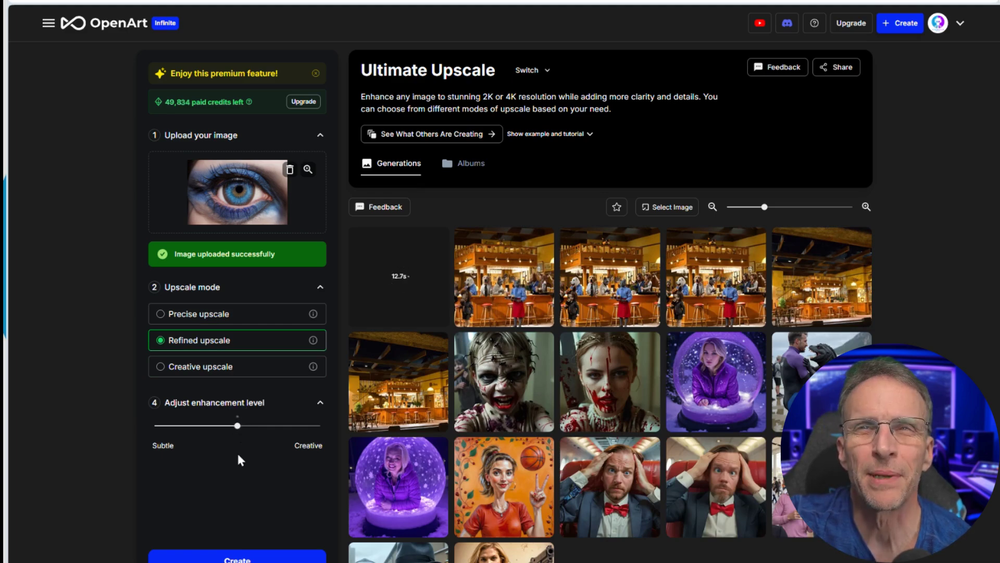
click(237, 557)
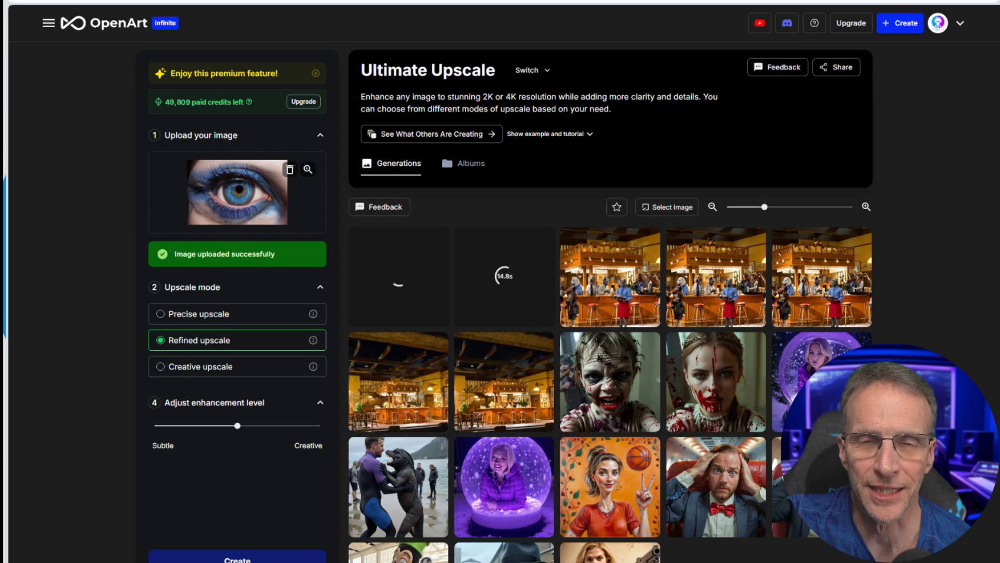
Step: Create a Creative upscale of the blue eye with version V2 and the enhancement level set to 0.77
scroll(248, 483, down, 2)
click(237, 283)
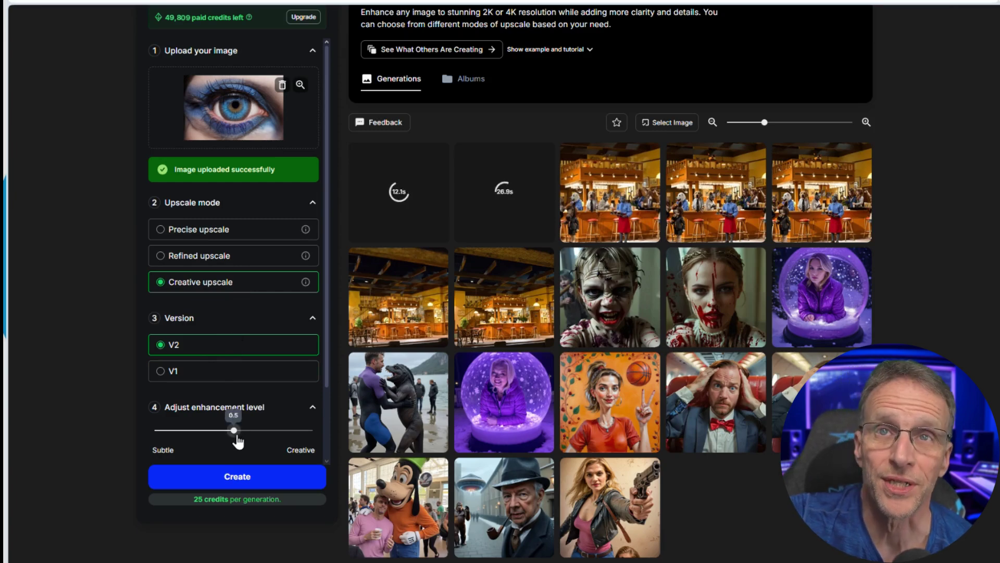
drag(233, 429, 267, 429)
scroll(250, 417, down, 3)
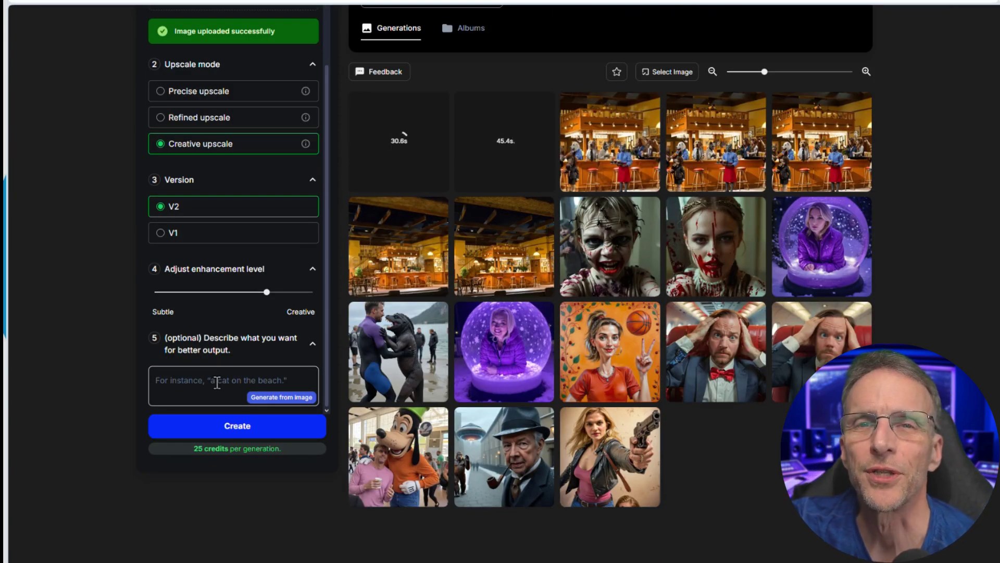
mouse_move(267, 292)
mouse_down()
mouse_move(279, 303)
mouse_move(276, 295)
mouse_up()
click(241, 430)
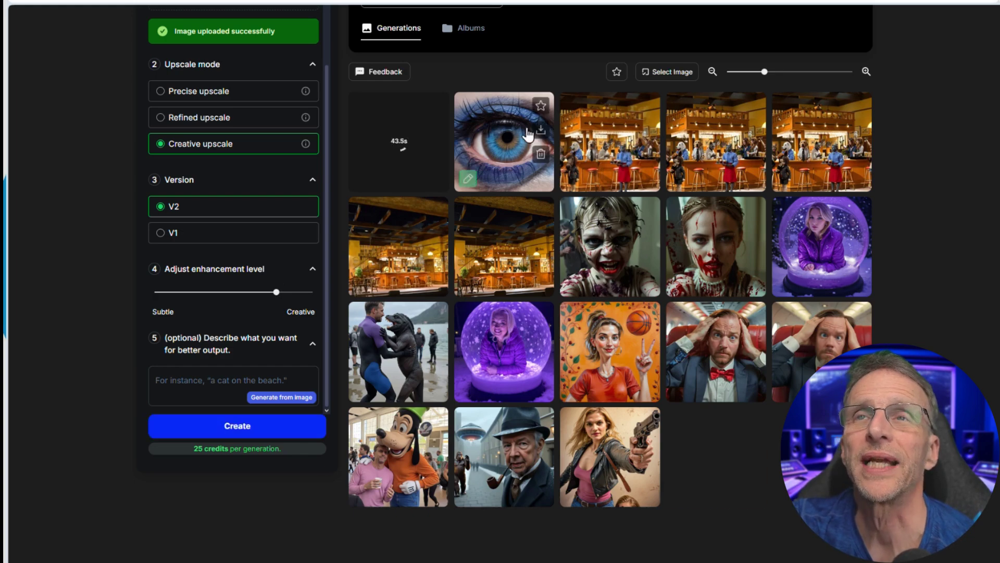
Step: Open the finished Precise upscale of the eye, compare it with the original and download it
click(609, 154)
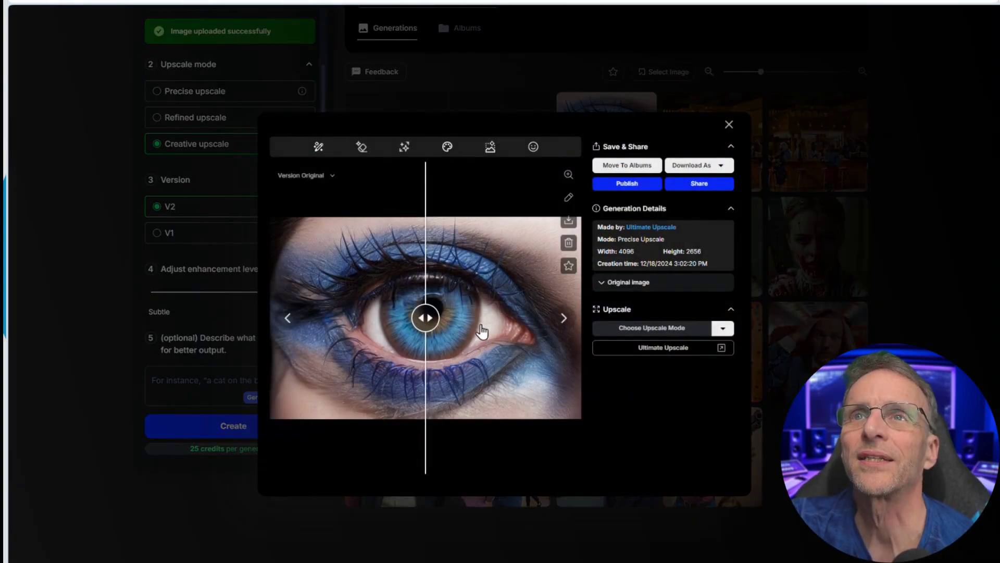
drag(426, 318, 357, 318)
click(569, 219)
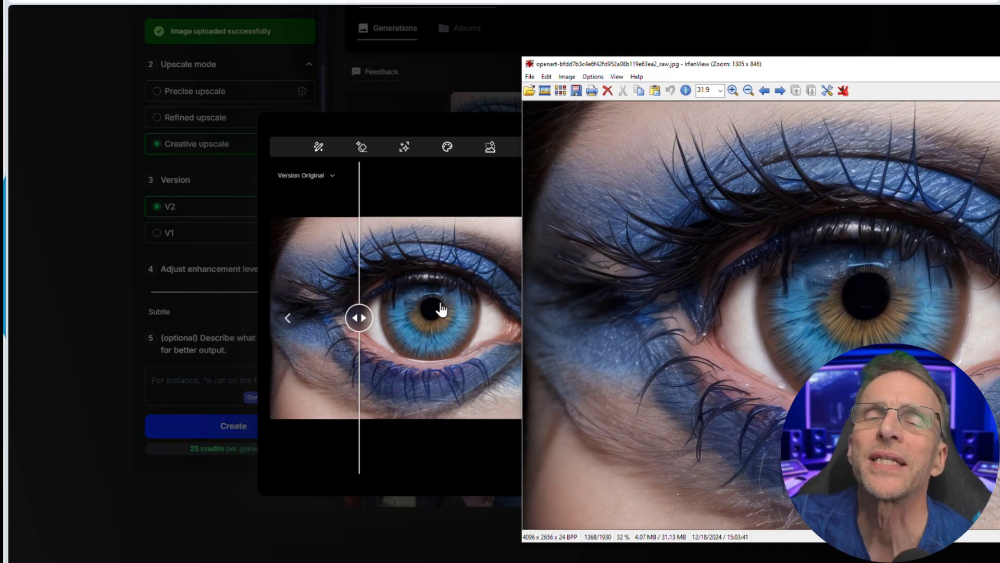
Step: Inspect the downloaded Precise upscale enlarged in IrfanView, and close it
drag(867, 63, 814, 66)
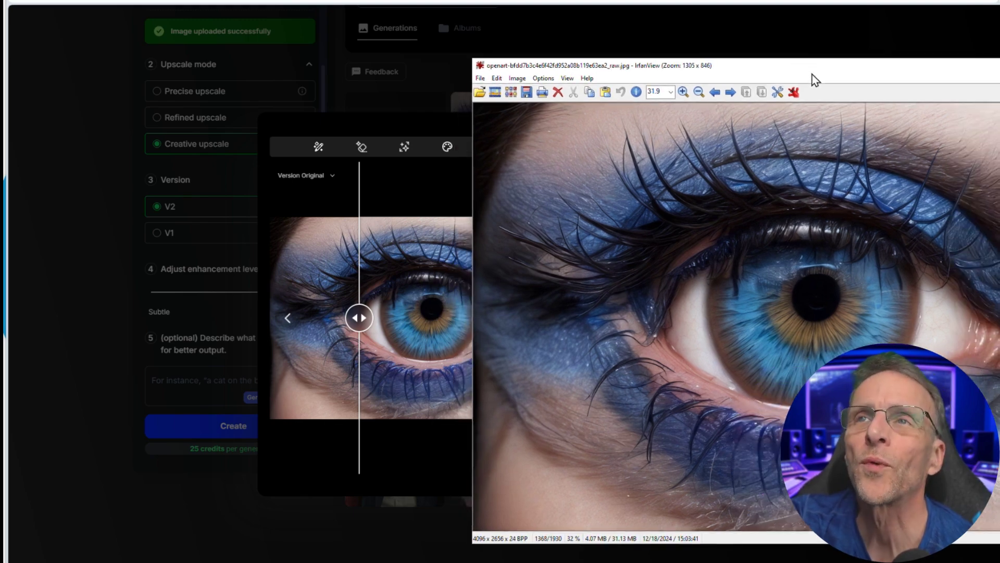
scroll(598, 311, up, 3)
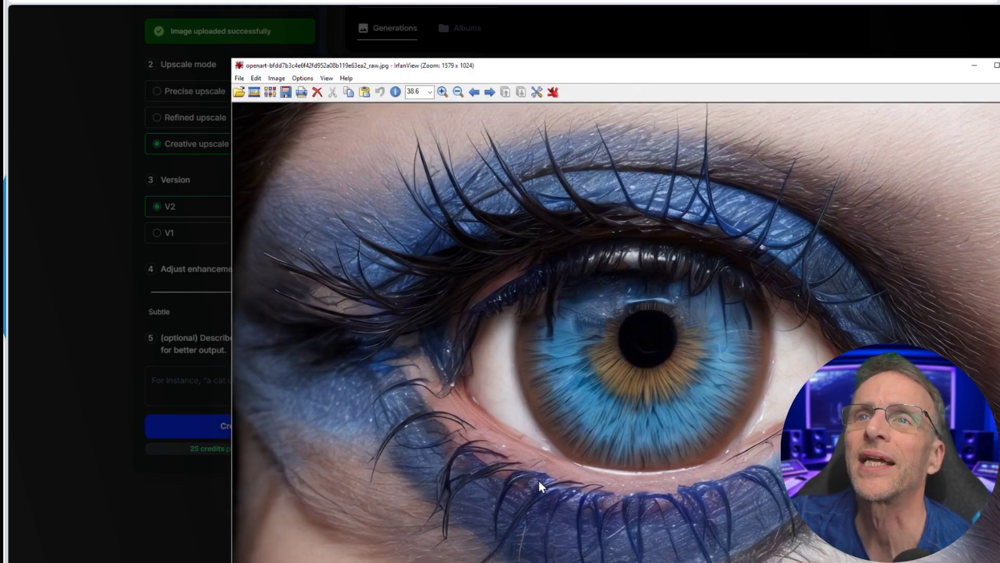
key(Escape)
Step: Compare the Creative V2 upscale of the eye with its original and view it at full-screen size
drag(339, 298, 364, 323)
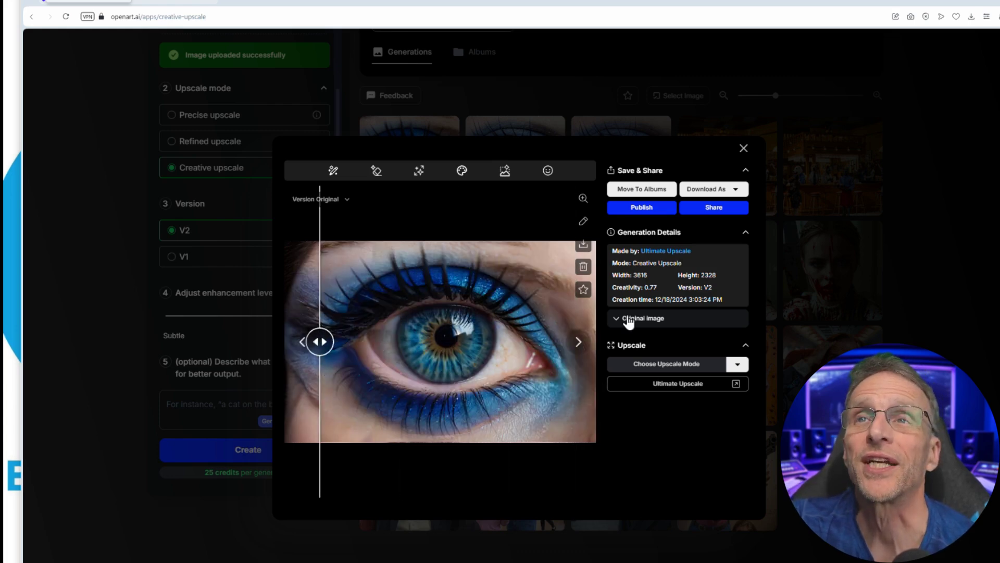
click(583, 199)
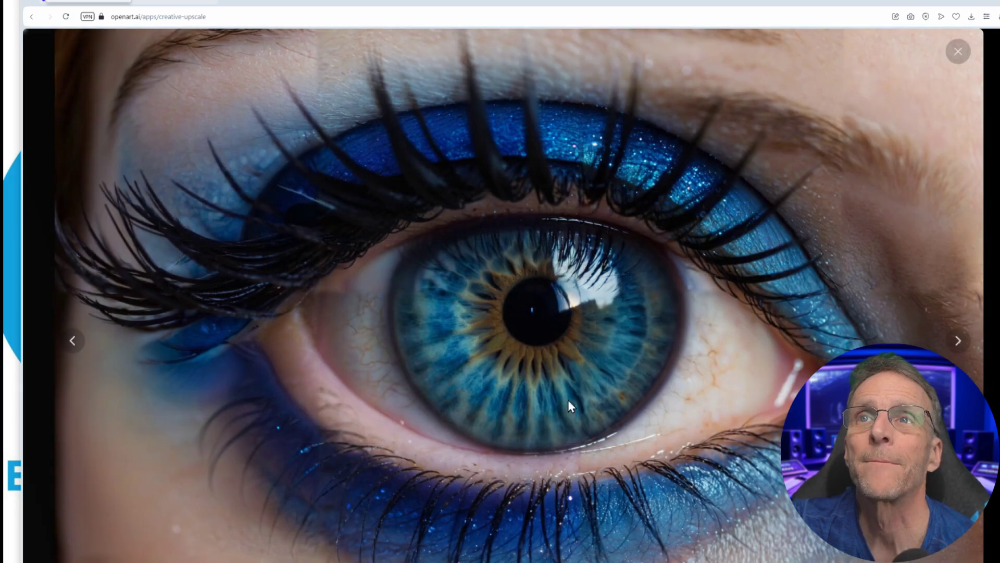